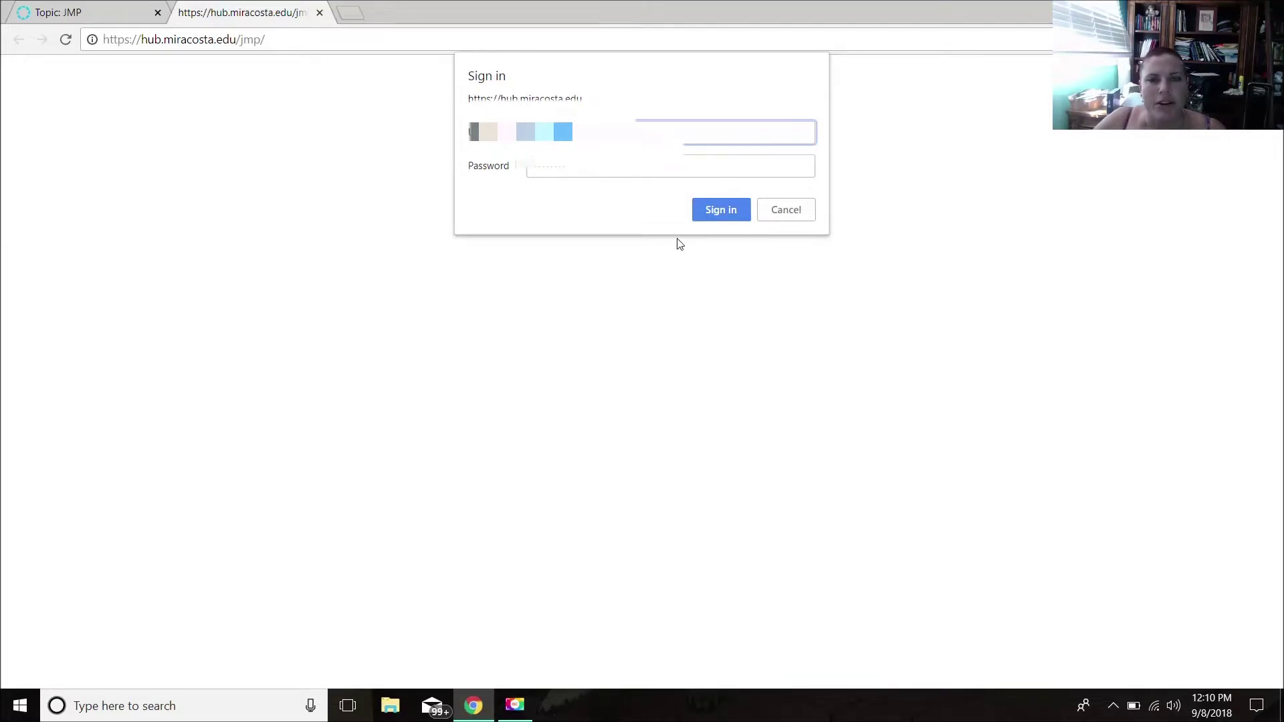
# Sign in to the MiraCosta JMP page with your hub credentials
pyautogui.click(696, 215)
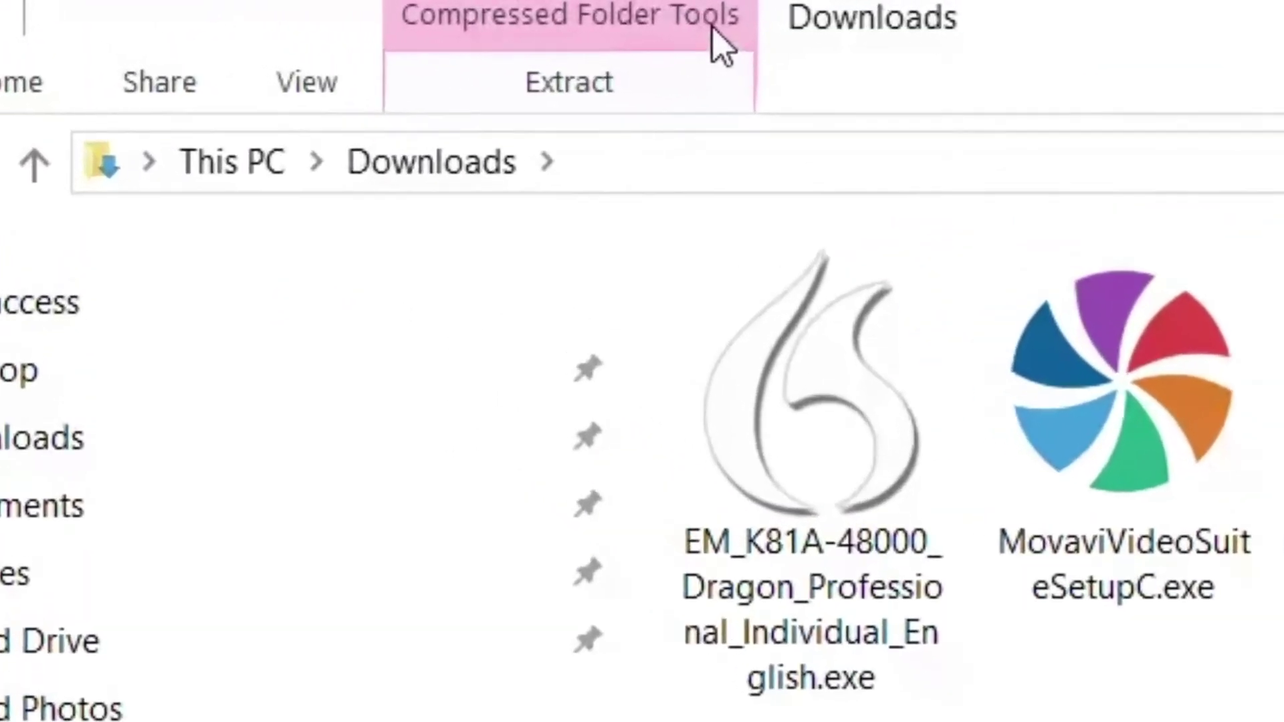
# Extract all of Windows_JMP.zip into Downloads\Windows_JMP and open its Install Your Software folder
pyautogui.click(630, 112)
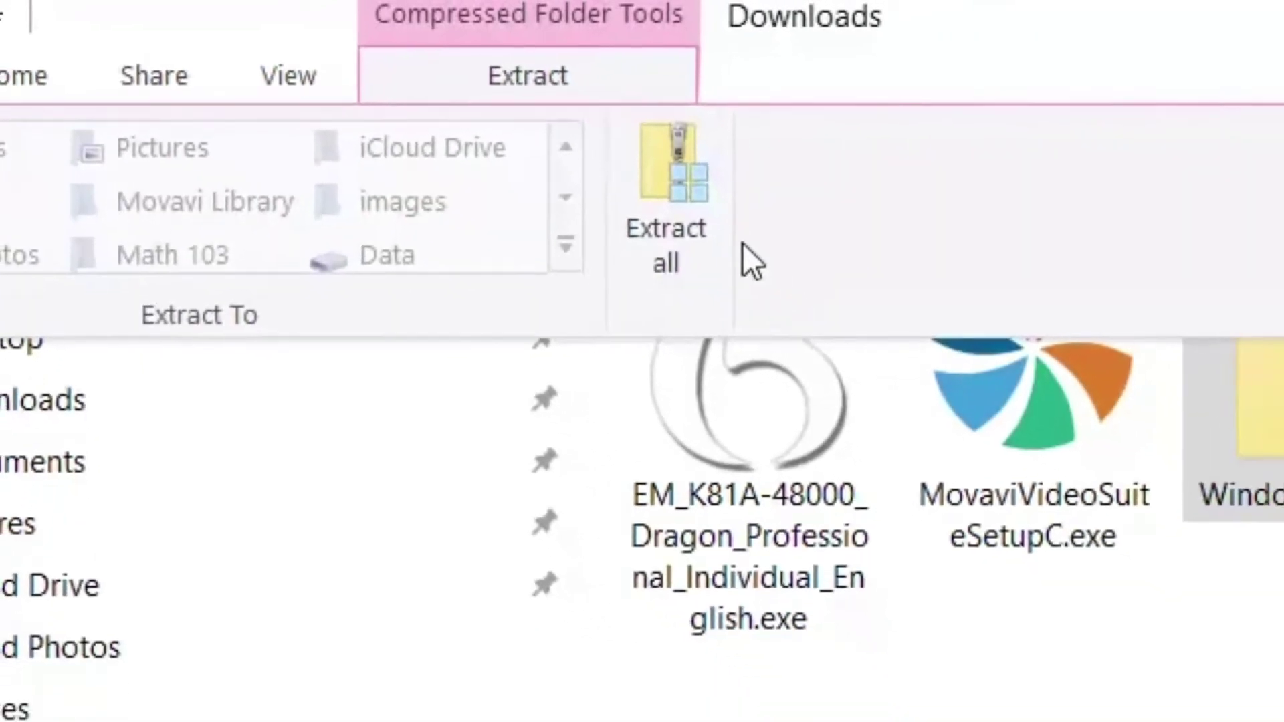
pyautogui.click(561, 162)
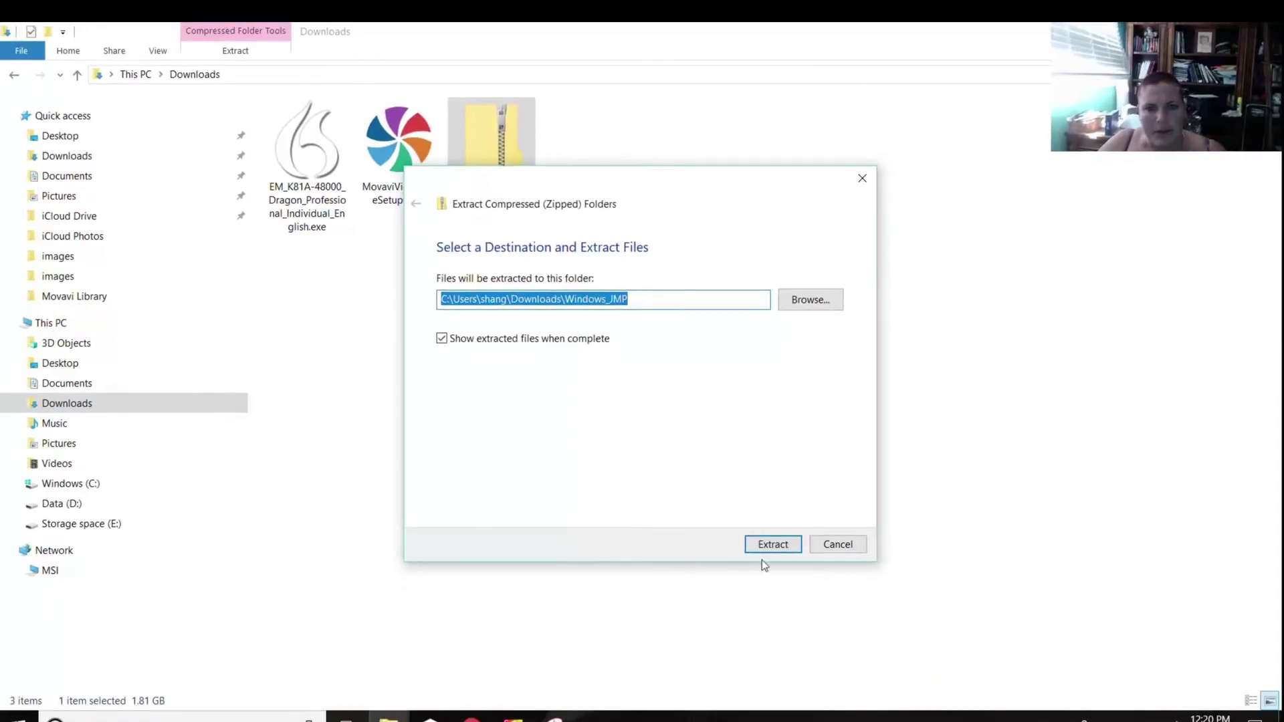
pyautogui.click(769, 543)
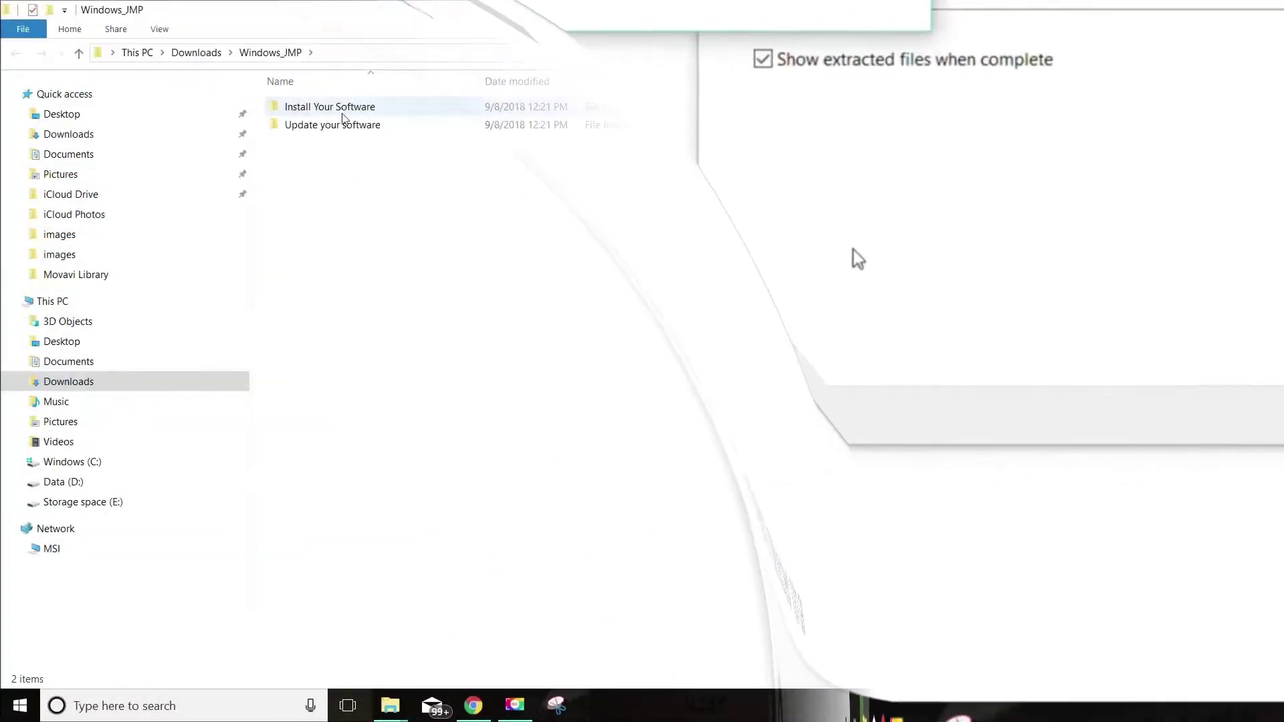
pyautogui.click(341, 110)
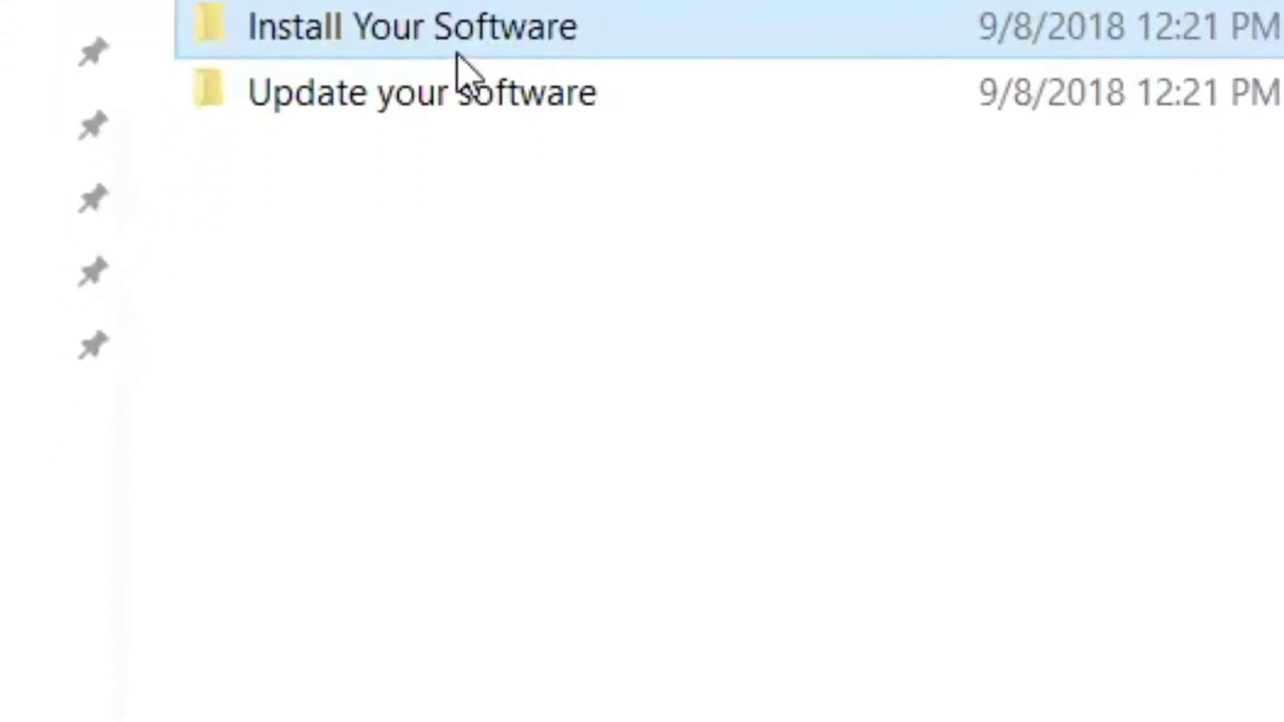
pyautogui.doubleClick(431, 307)
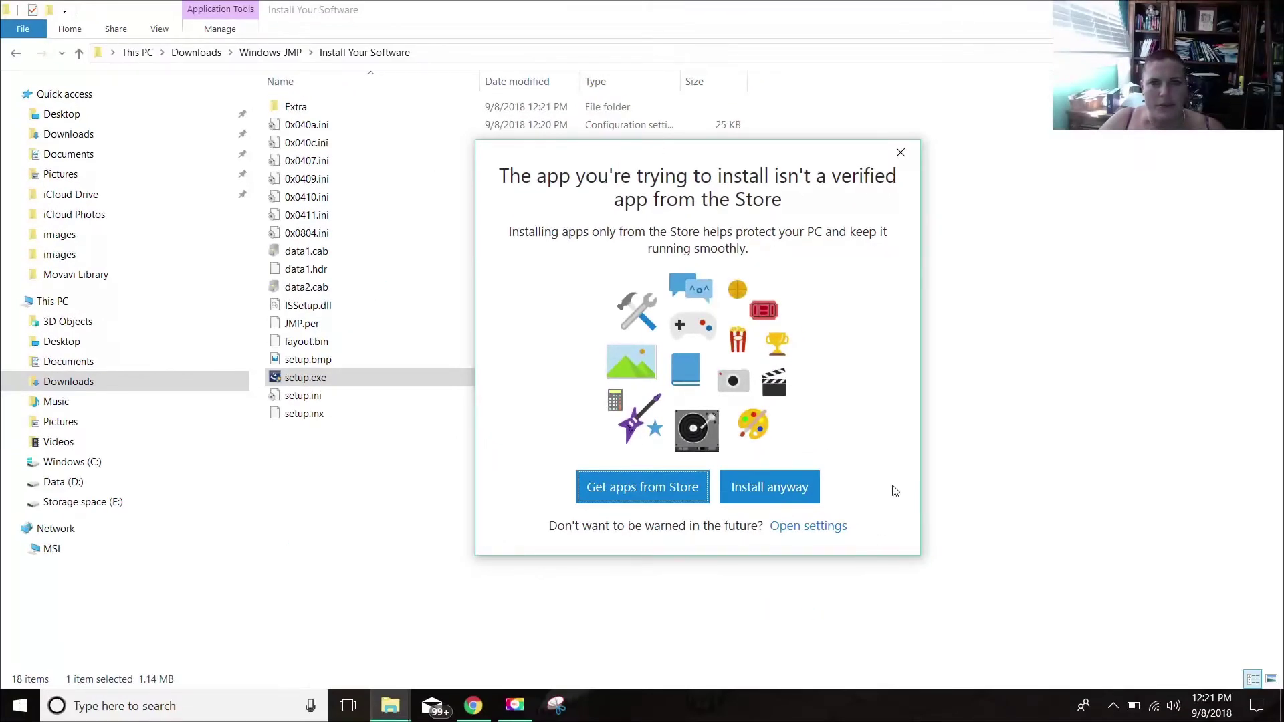
# Choose Install anyway at the unverified-app warning so the JMP Pro 13 installer starts
pyautogui.click(768, 487)
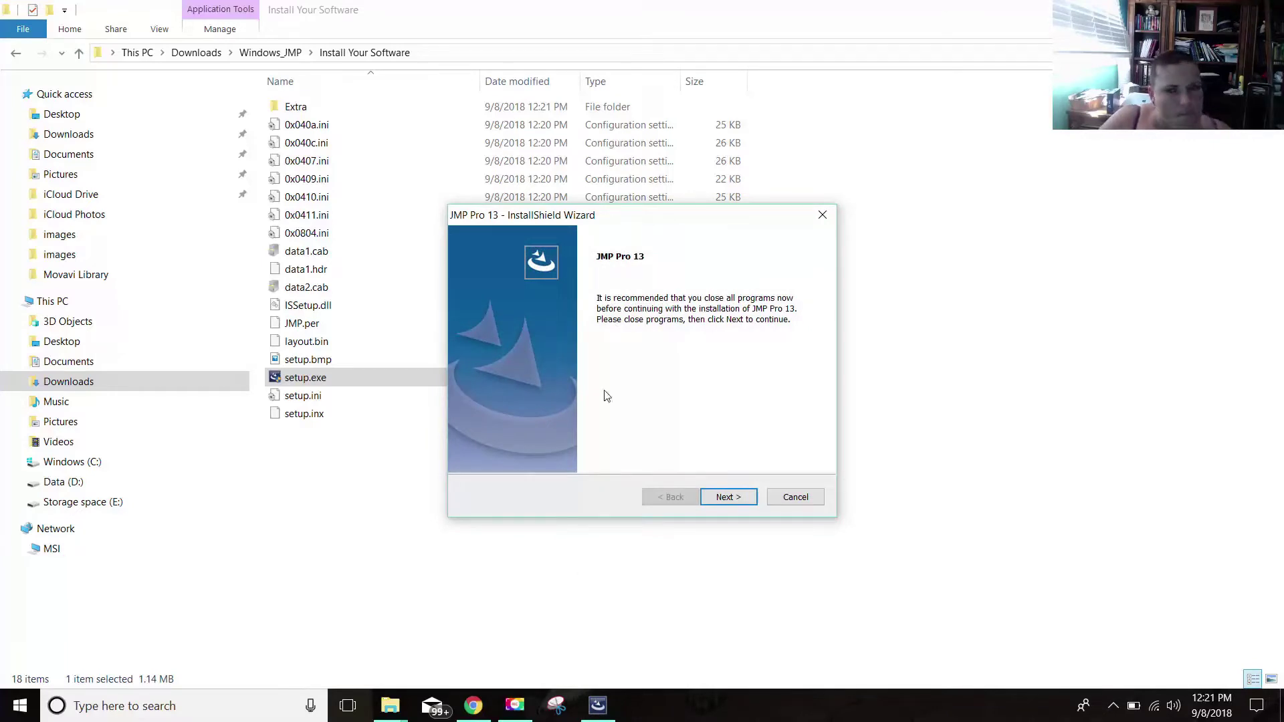
# Install JMP Pro 13 with default options into C:\Program Files\SAS\JMPPRO\13 and finish the wizard
pyautogui.click(731, 497)
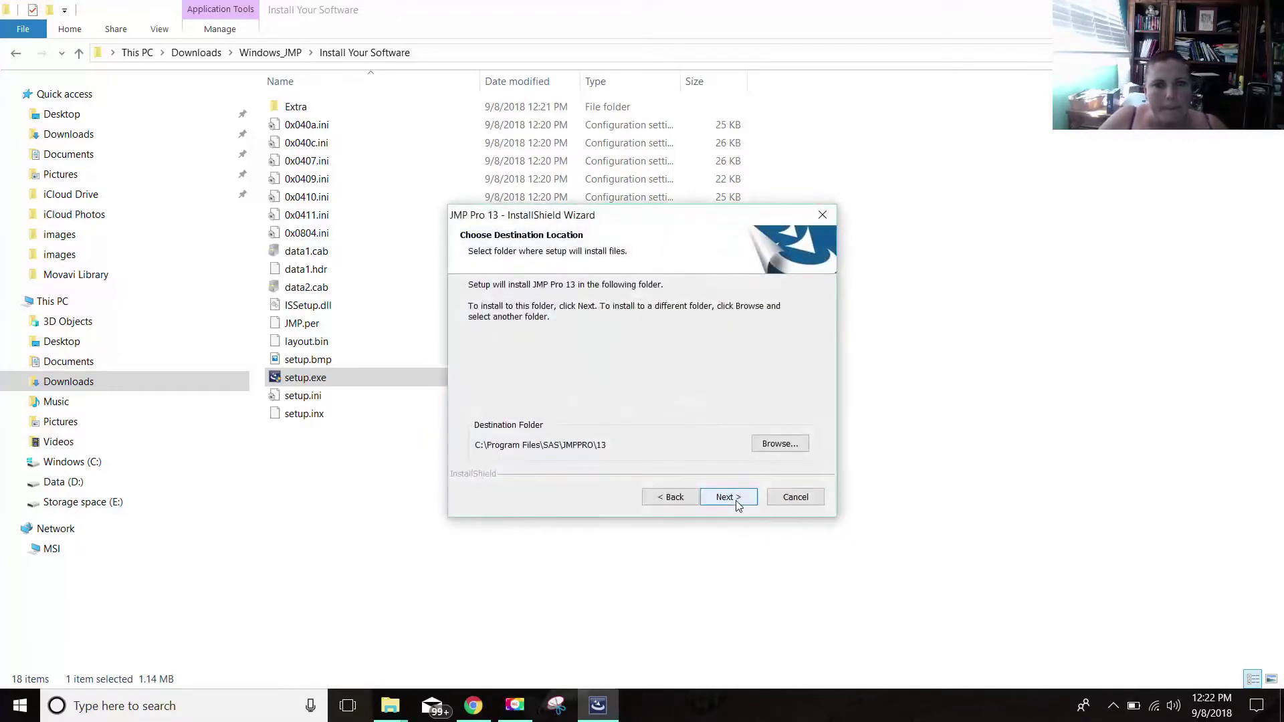
pyautogui.click(728, 496)
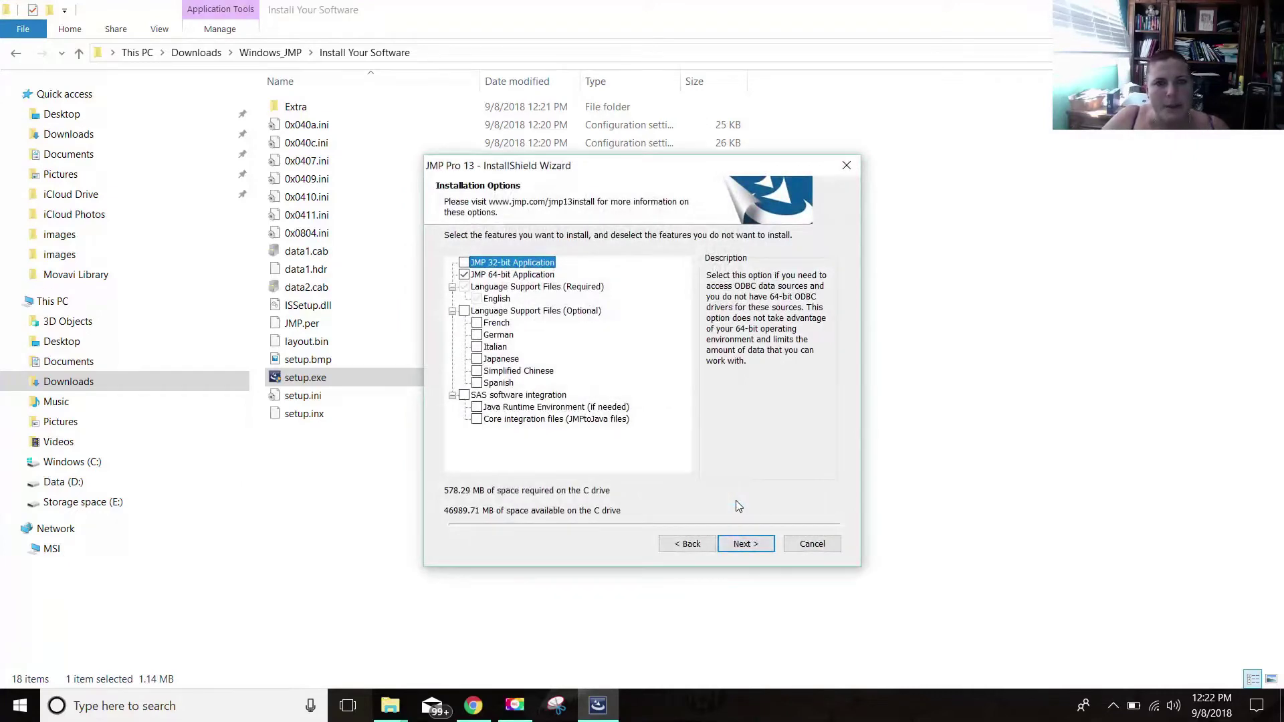
pyautogui.click(745, 544)
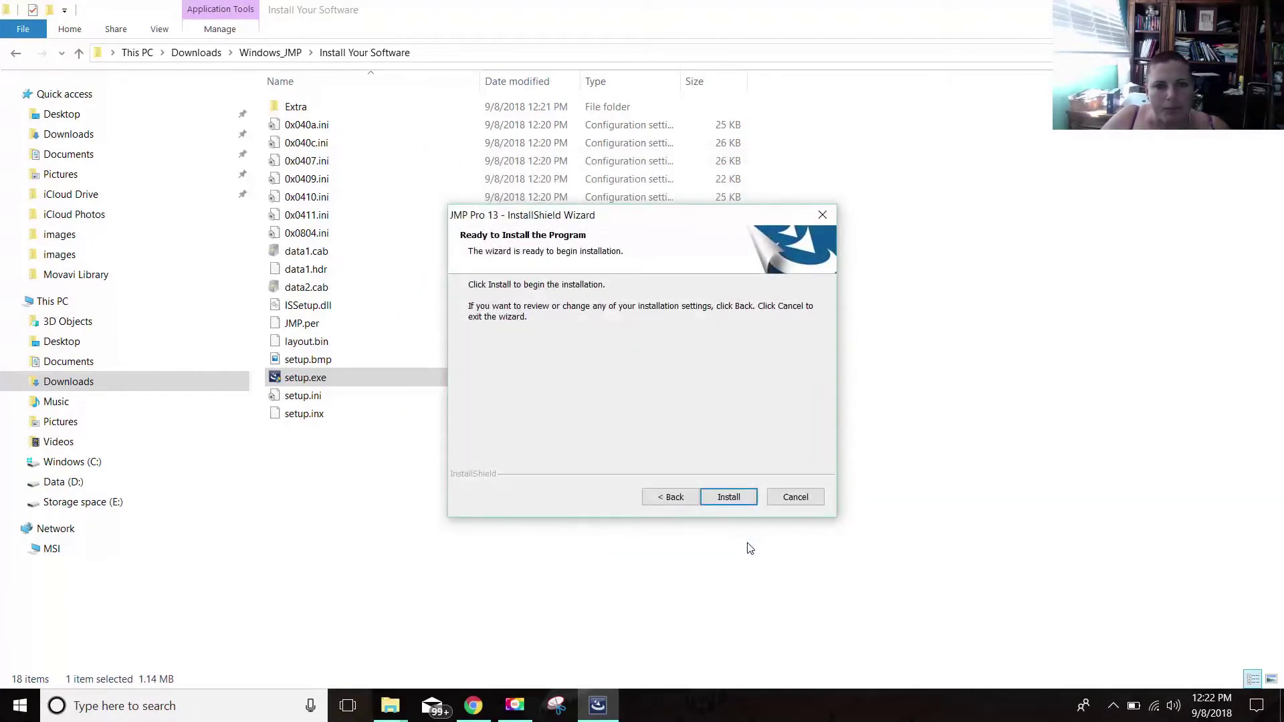
pyautogui.click(708, 497)
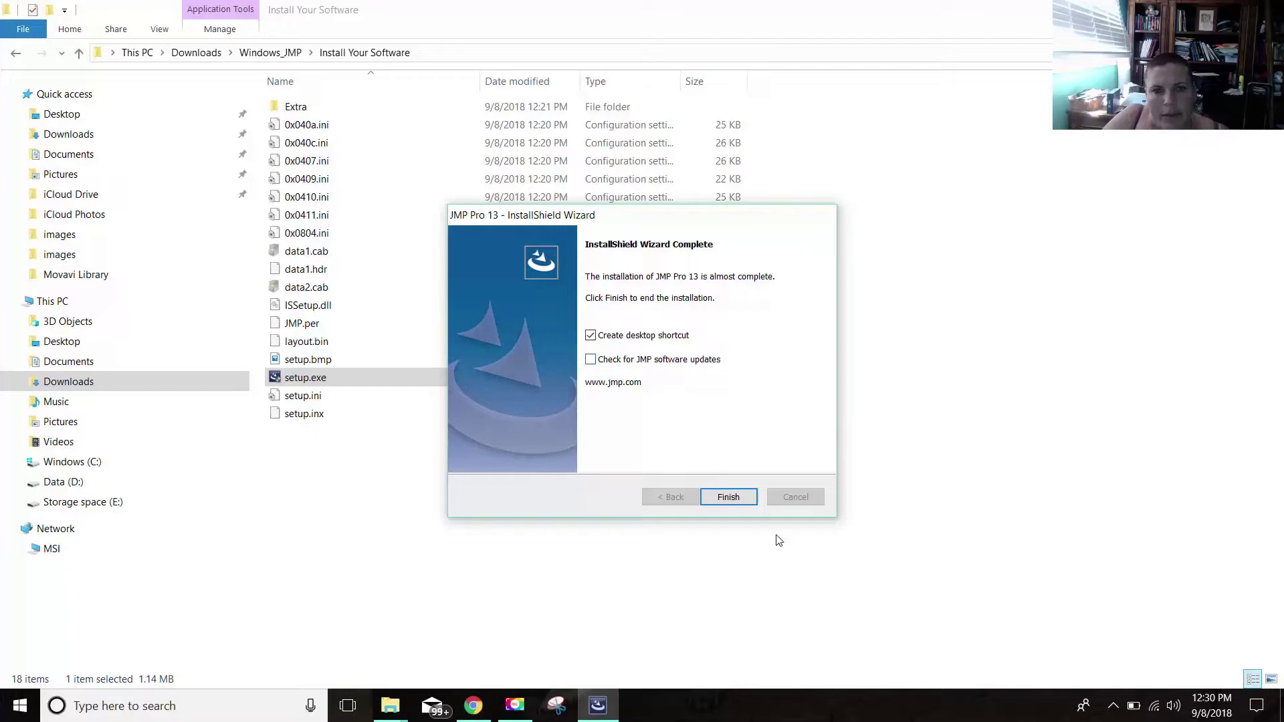
pyautogui.click(720, 502)
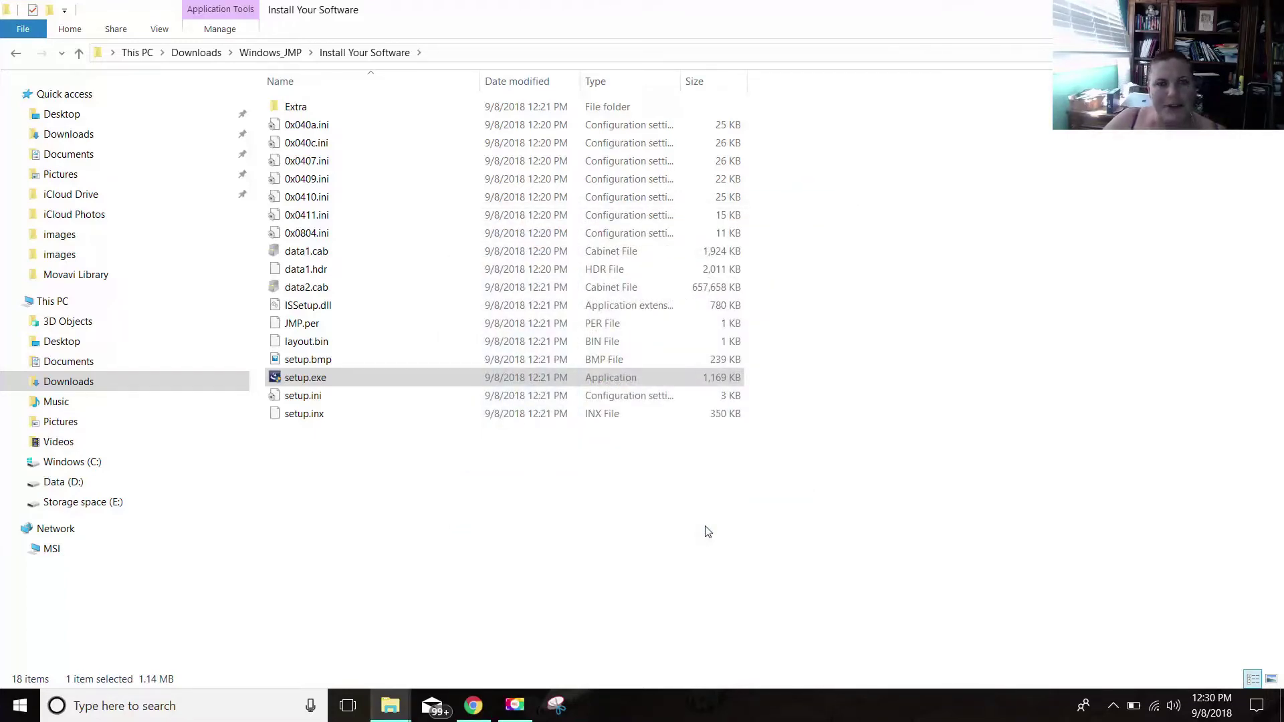
# Find JMP Pro 13 in the Start menu's JMP 13 folder and pin it via its context menu
pyautogui.click(473, 705)
pyautogui.click(16, 712)
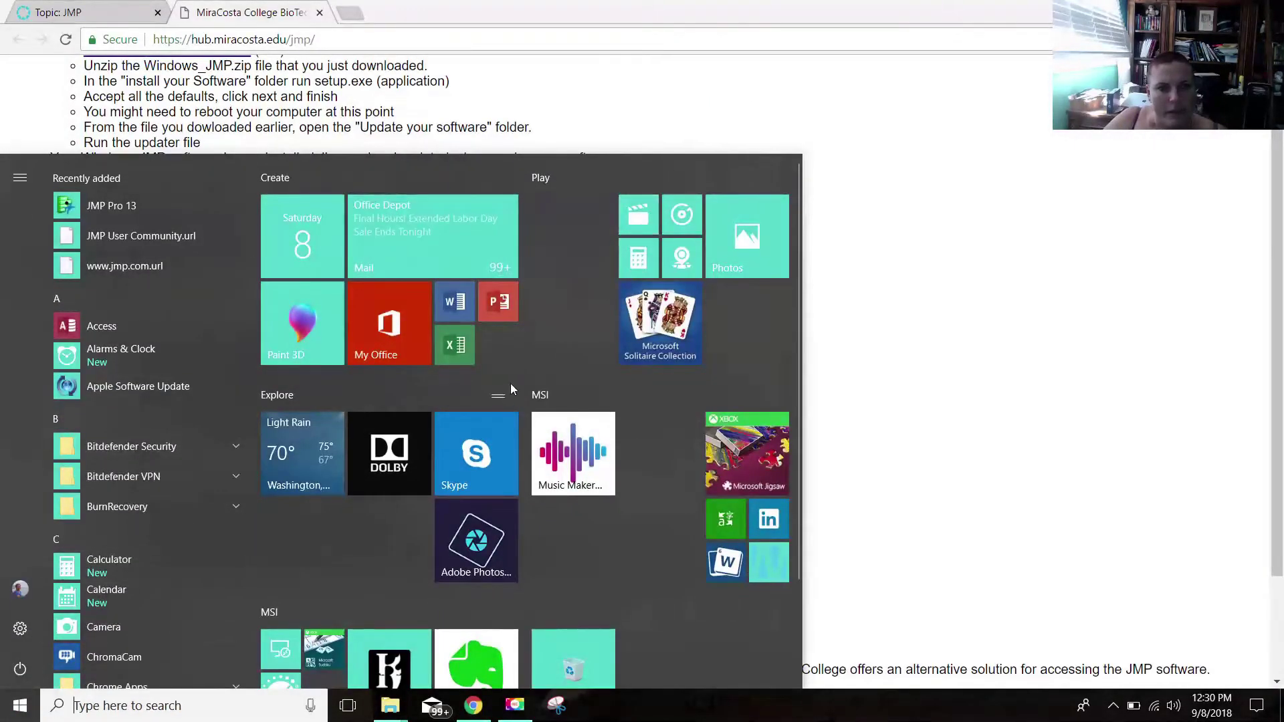
pyautogui.scroll(-10, 67, 495)
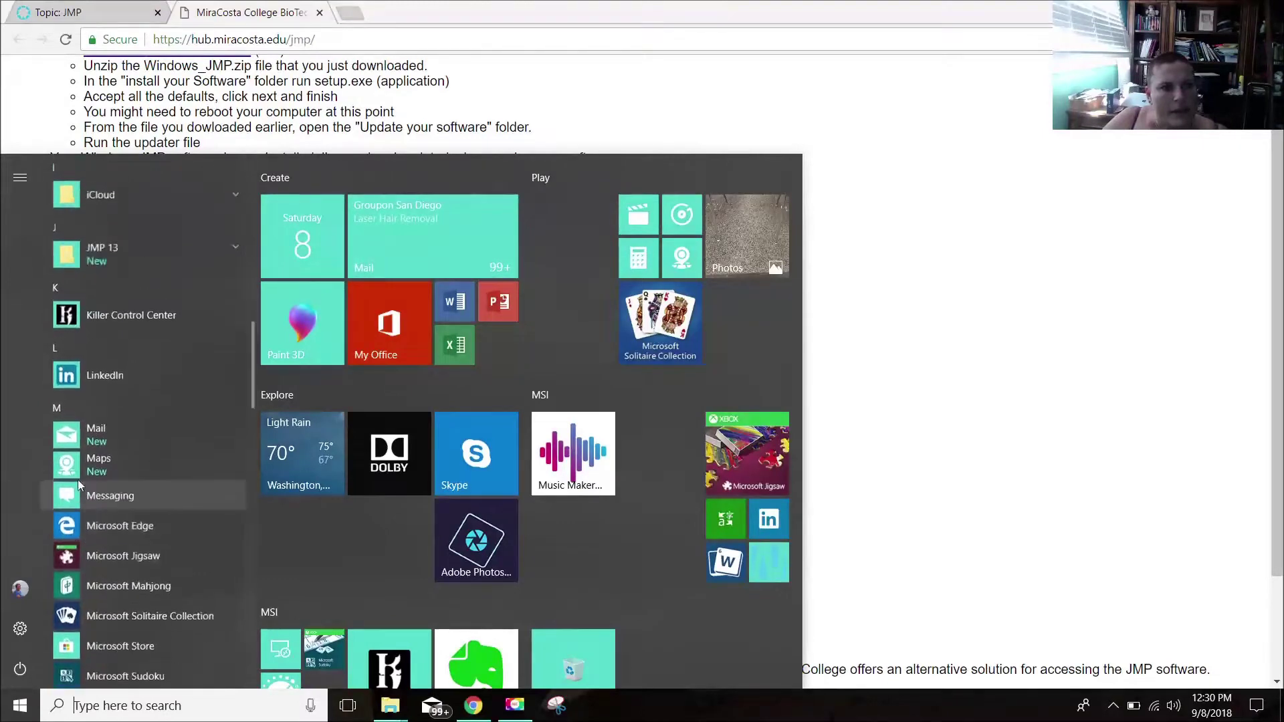
pyautogui.click(157, 252)
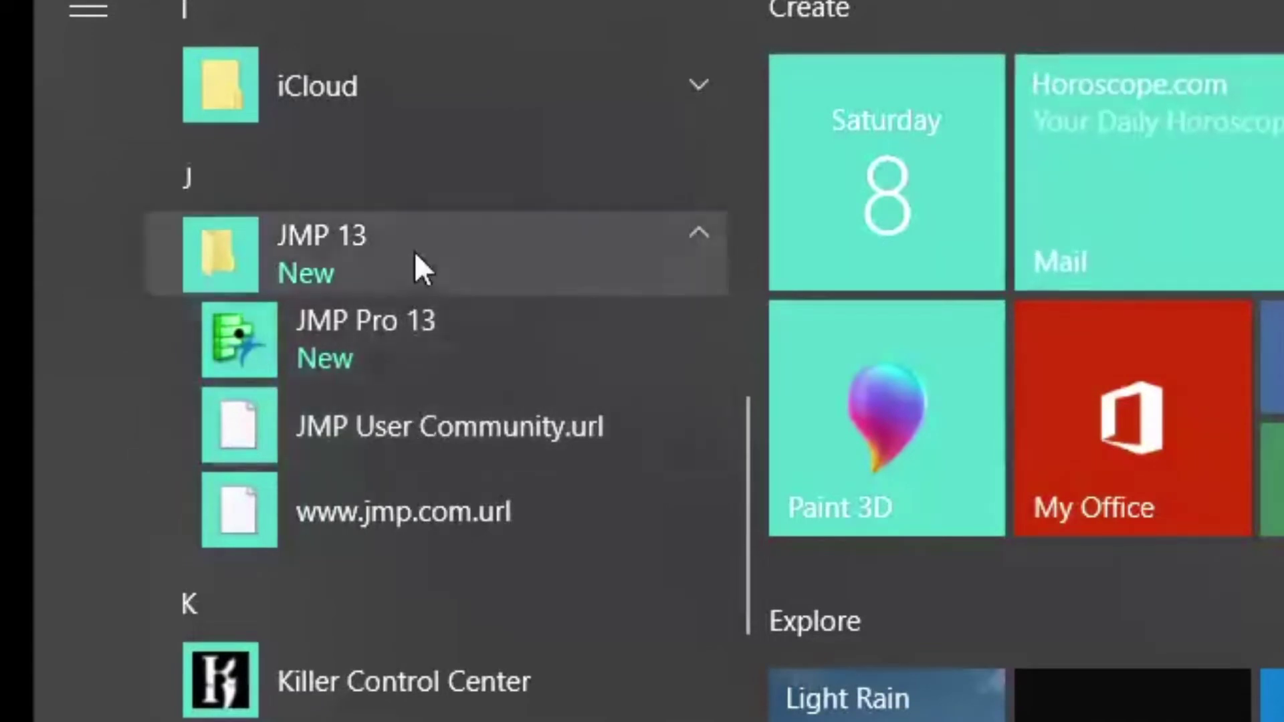
pyautogui.rightClick(404, 313)
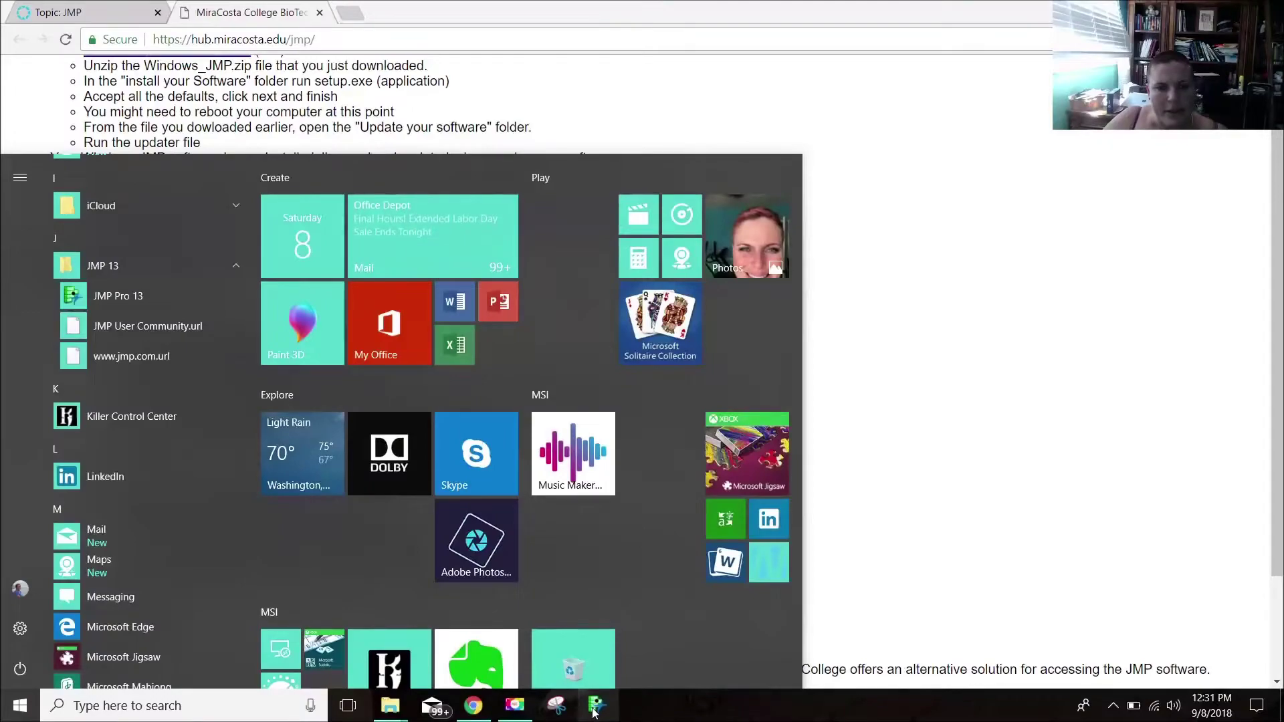
# Launch JMP Pro 13 from its pinned taskbar icon
pyautogui.click(1226, 281)
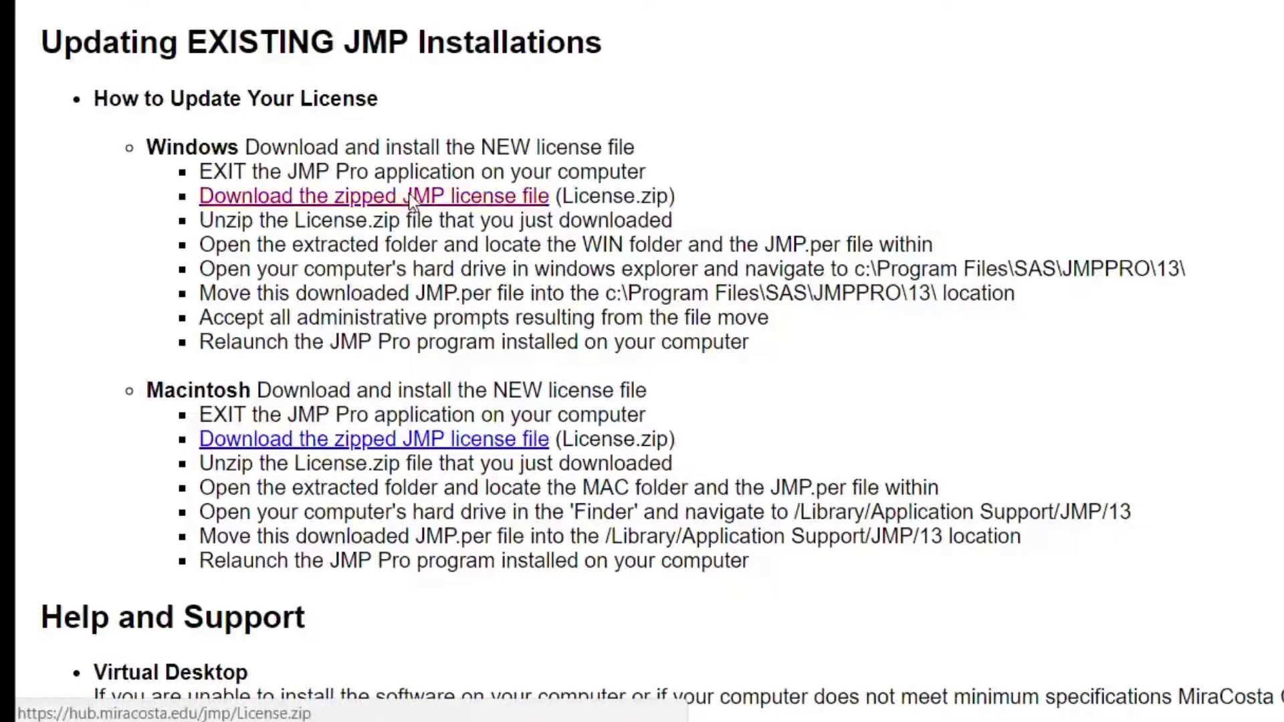
# Download License.zip from the 'Download the zipped JMP license file' link
pyautogui.click(411, 200)
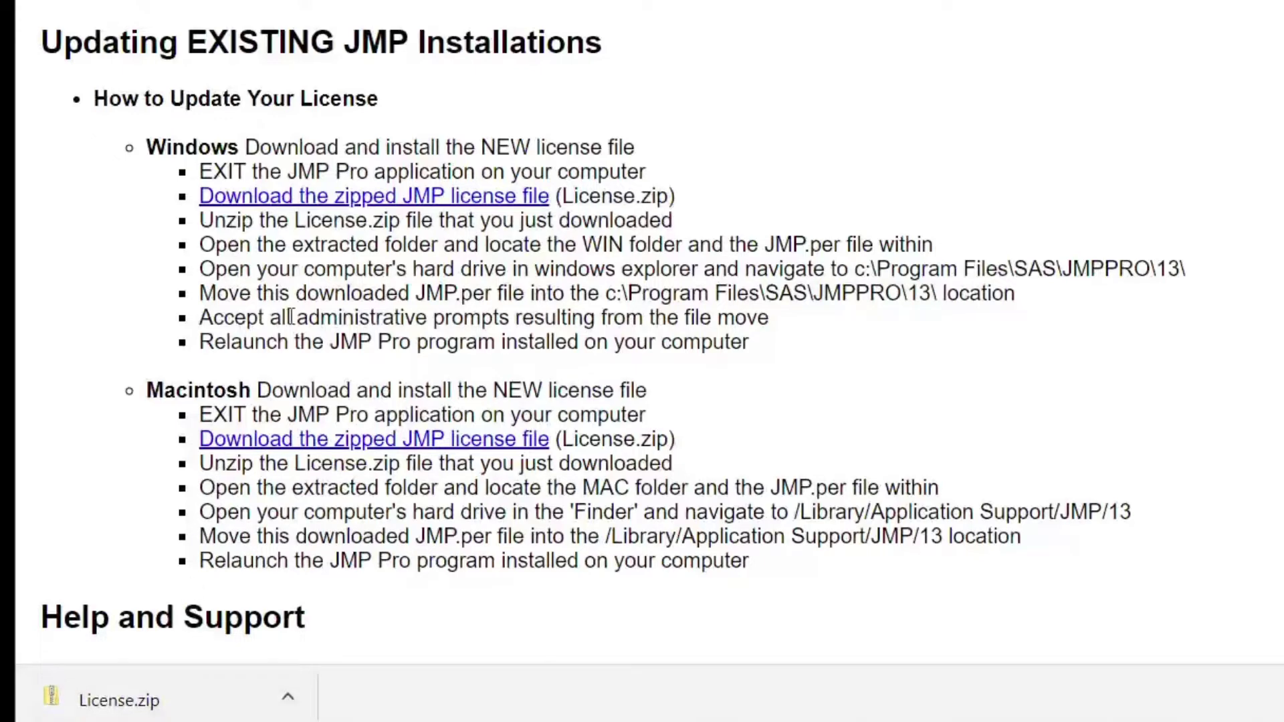
pyautogui.scroll(2, 264, 38)
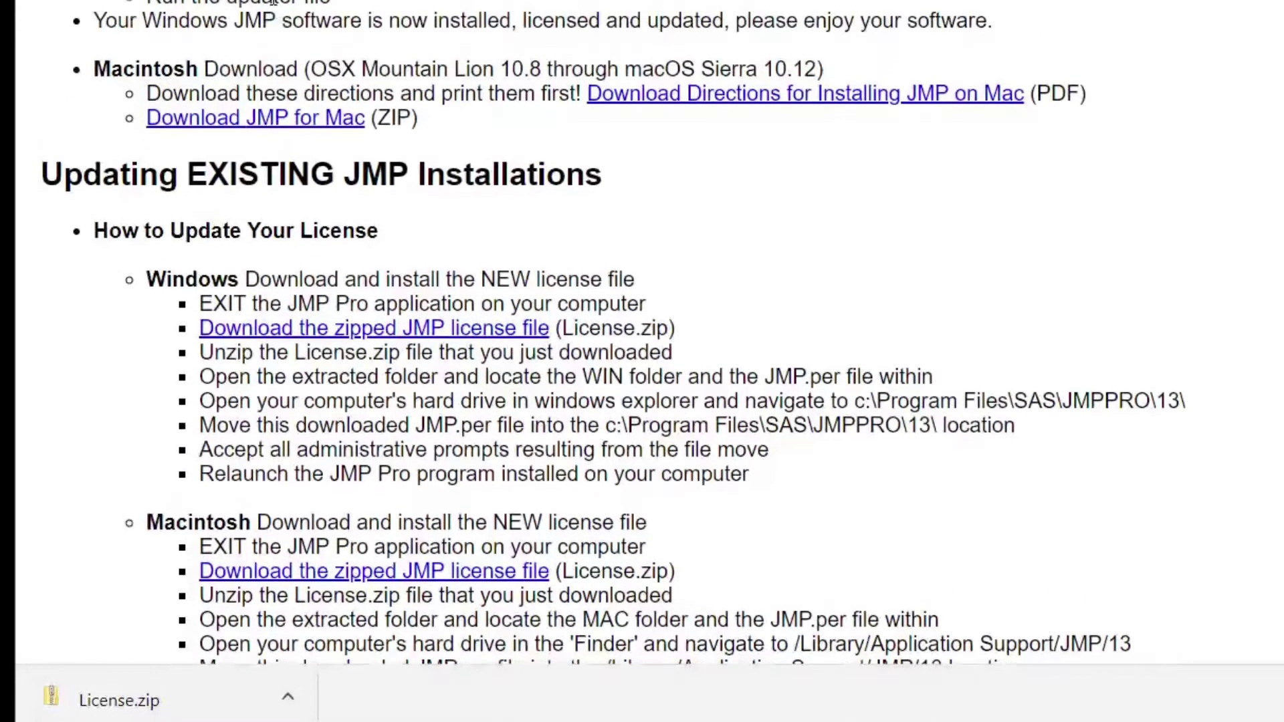
pyautogui.scroll(-4, 306, 241)
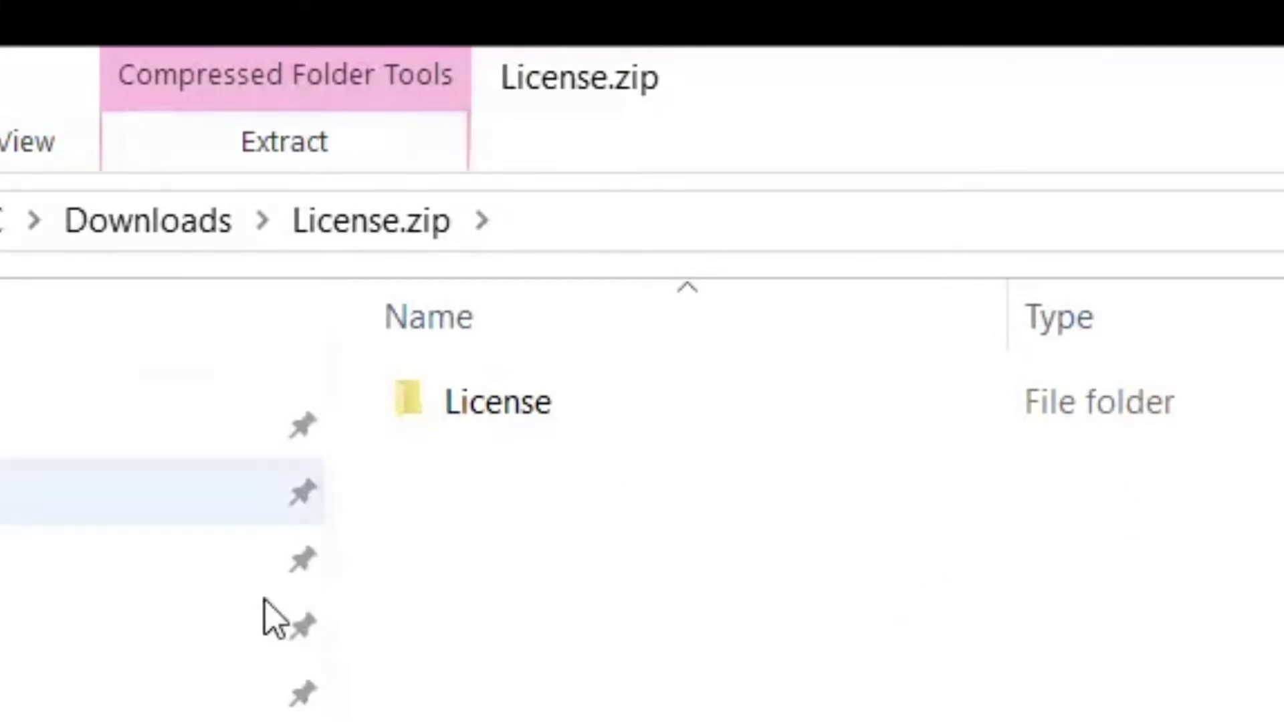
# Extract License.zip to Downloads\License and restore the Explorer window from full screen
pyautogui.click(553, 412)
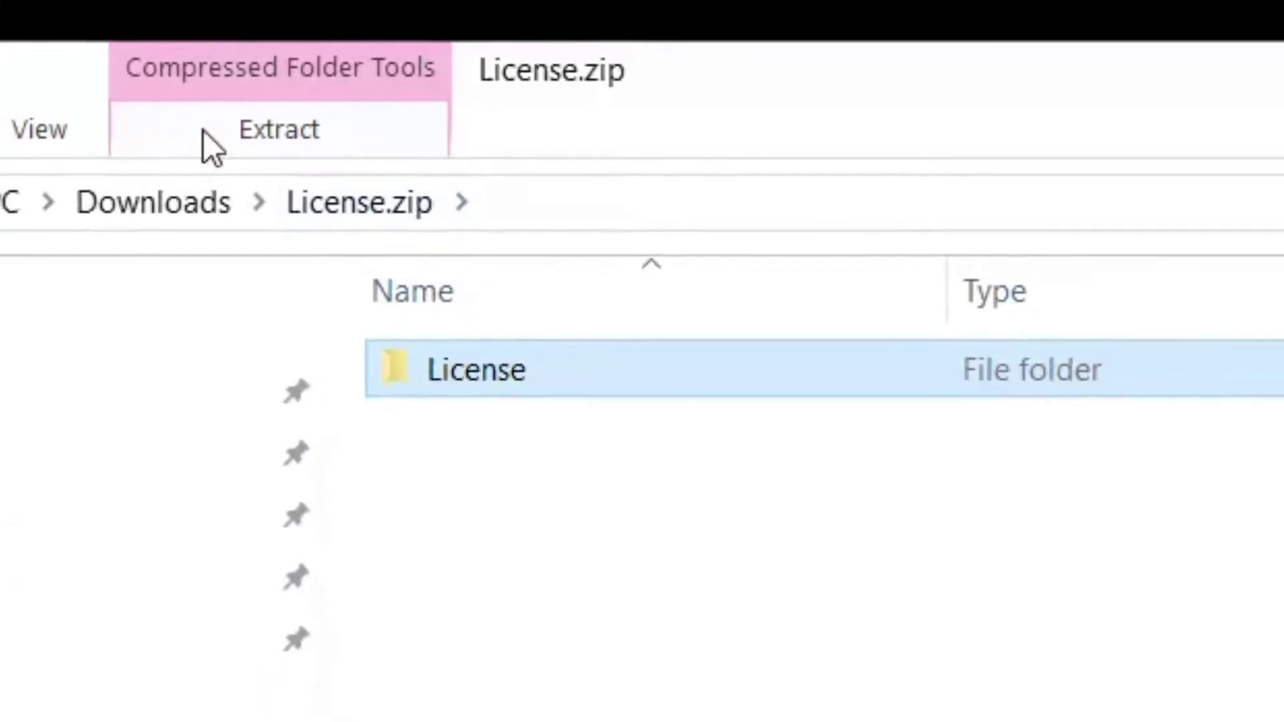
pyautogui.click(207, 159)
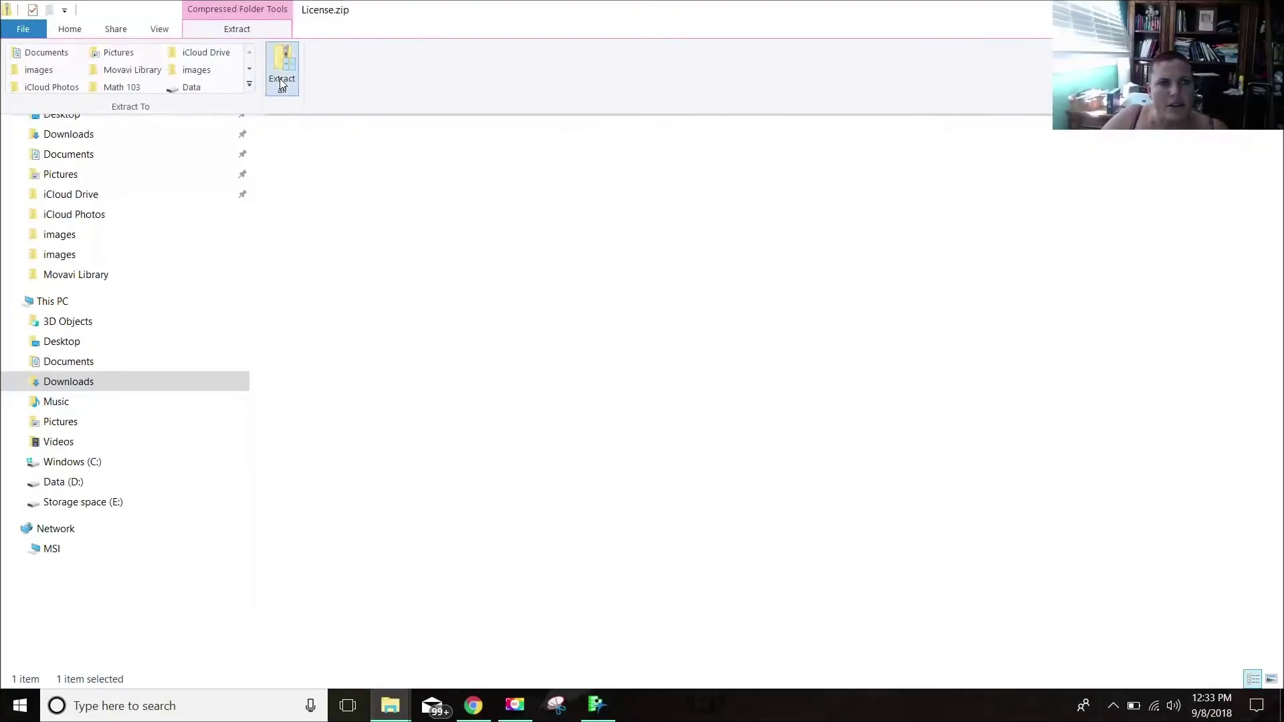
pyautogui.click(381, 200)
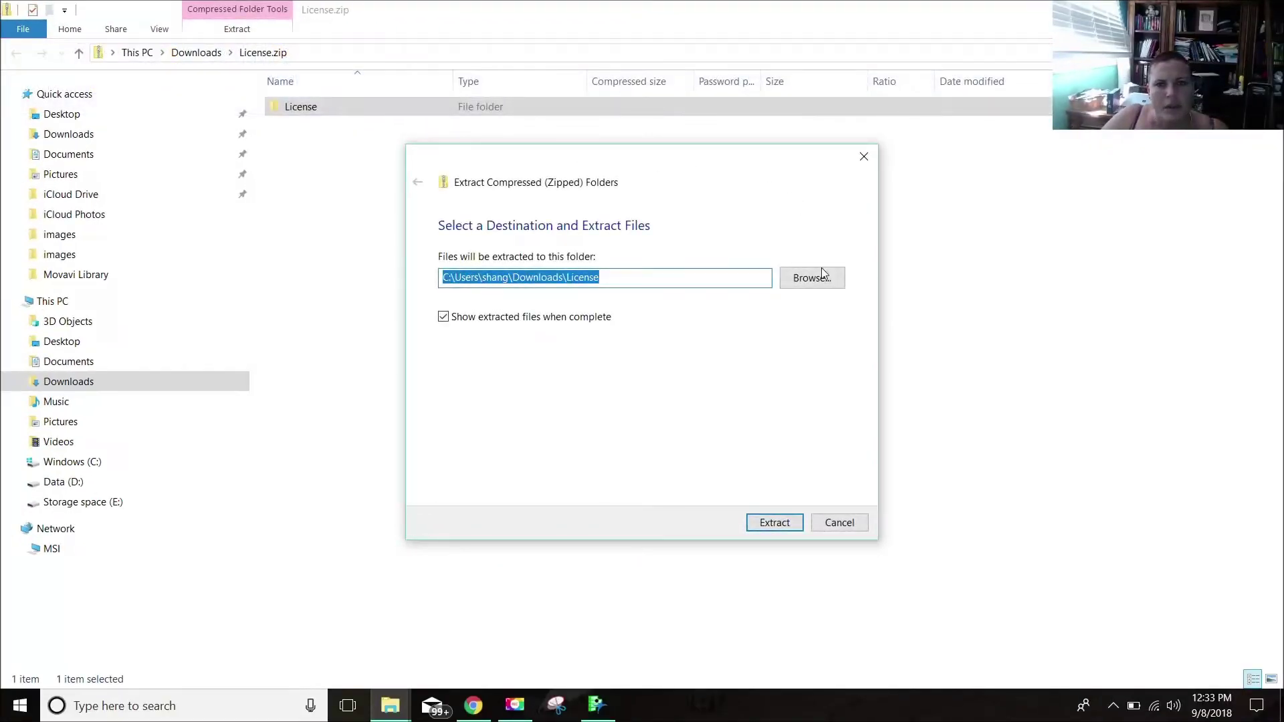
pyautogui.click(769, 521)
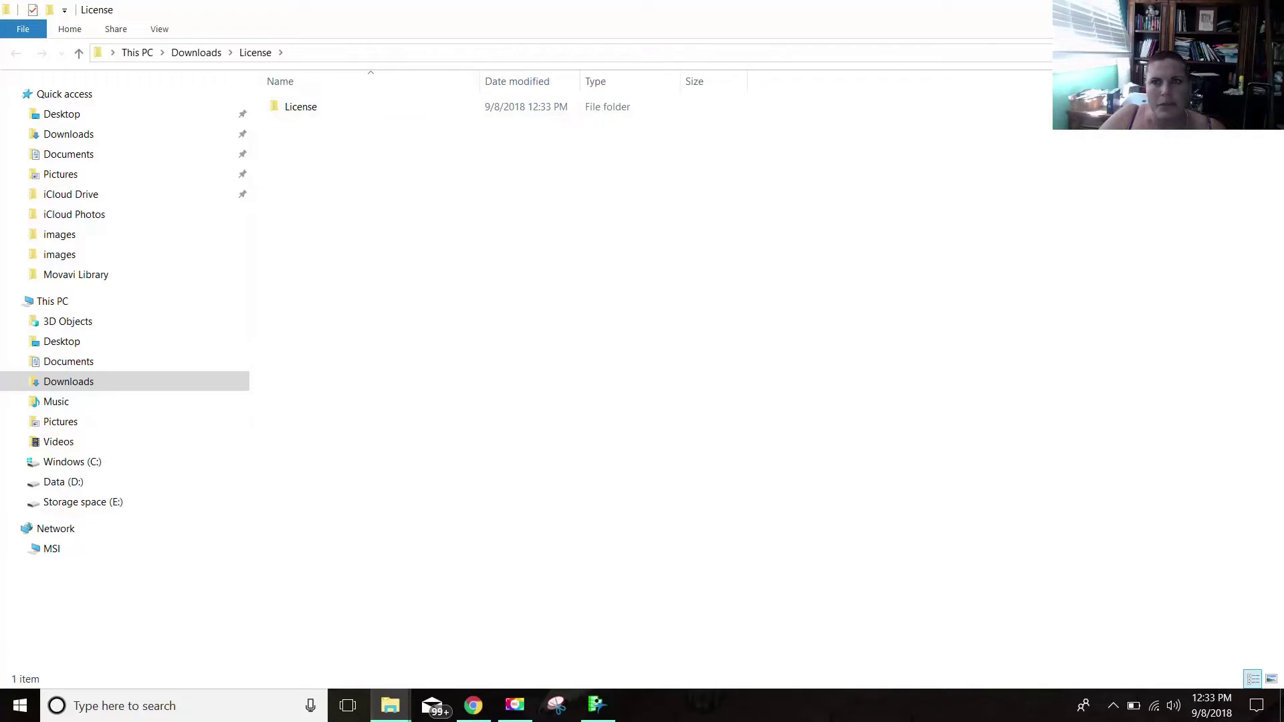
pyautogui.press('super+Down')
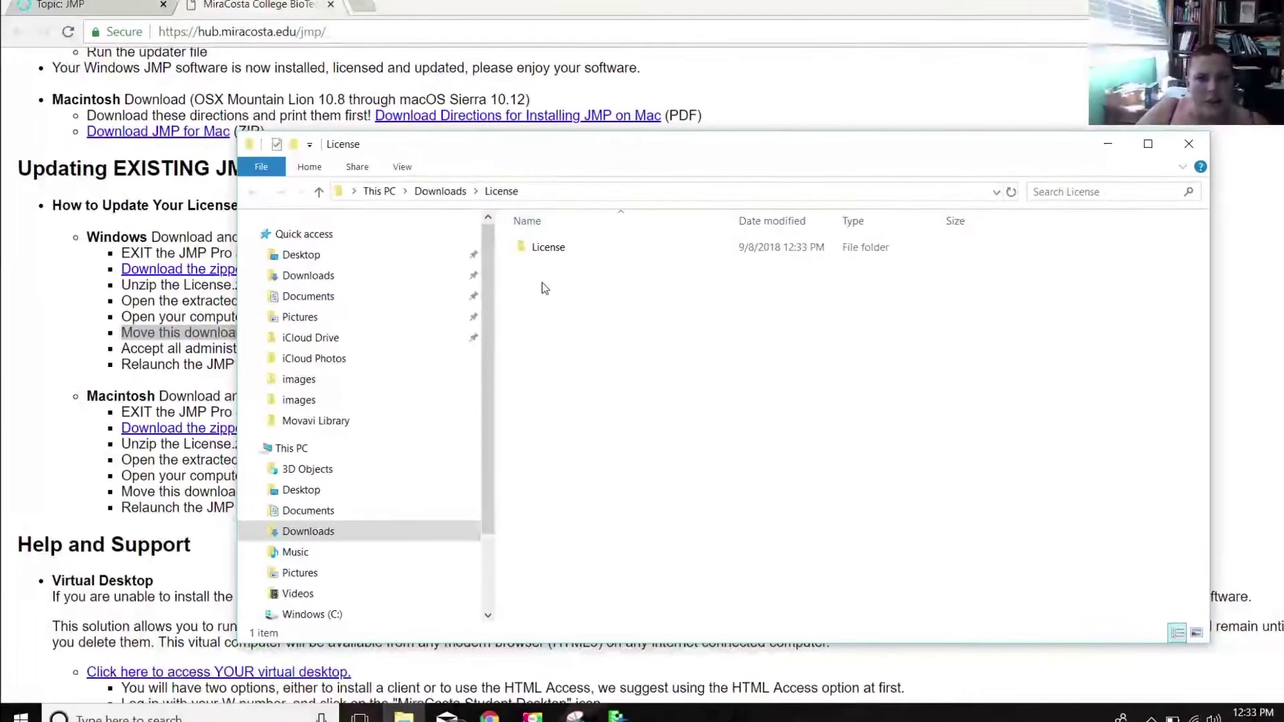
# Open License > Win to show JMP.per, then narrow the window and move it upper right
pyautogui.click(561, 248)
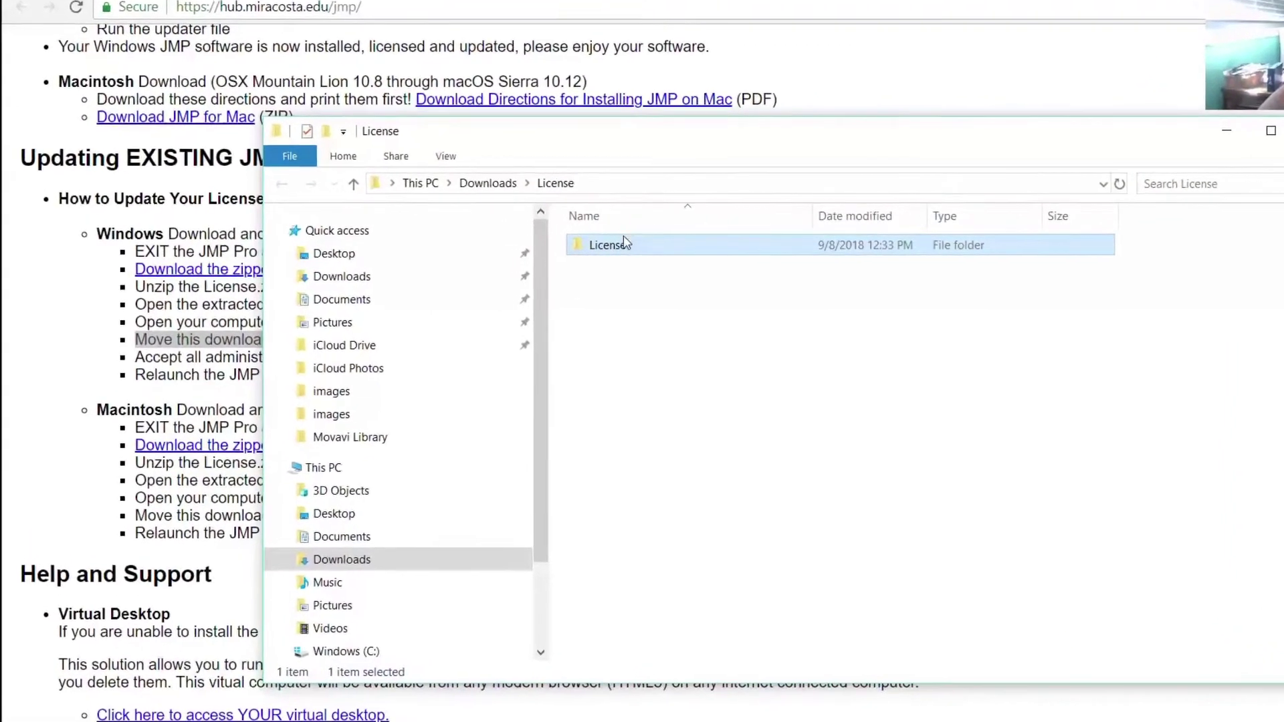
pyautogui.doubleClick(638, 242)
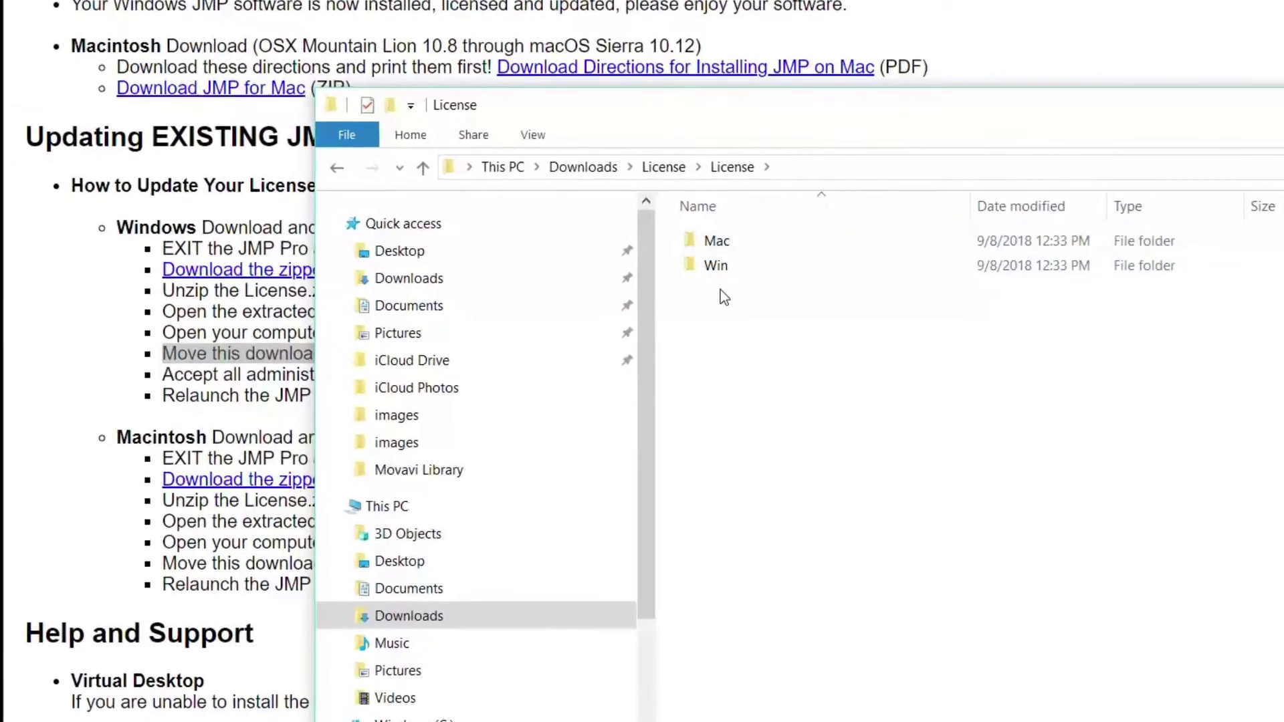
pyautogui.doubleClick(750, 262)
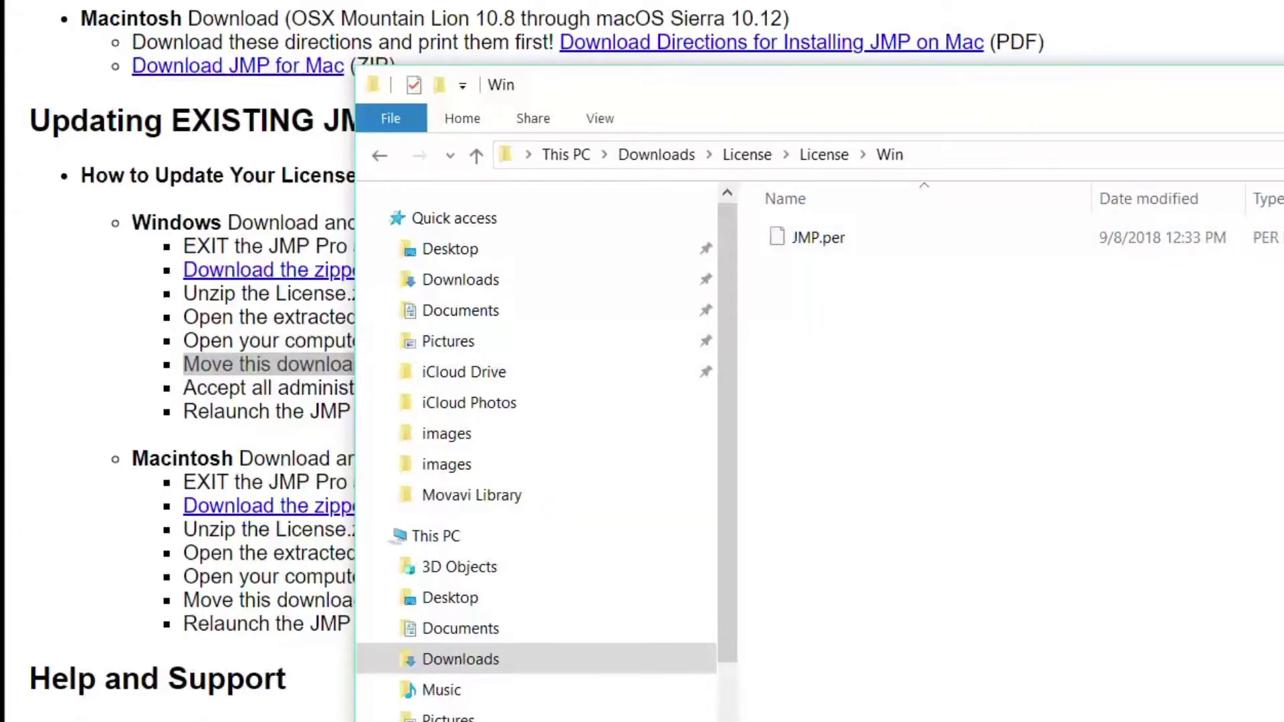
pyautogui.moveTo(1283, 401); pyautogui.dragTo(1214, 402)
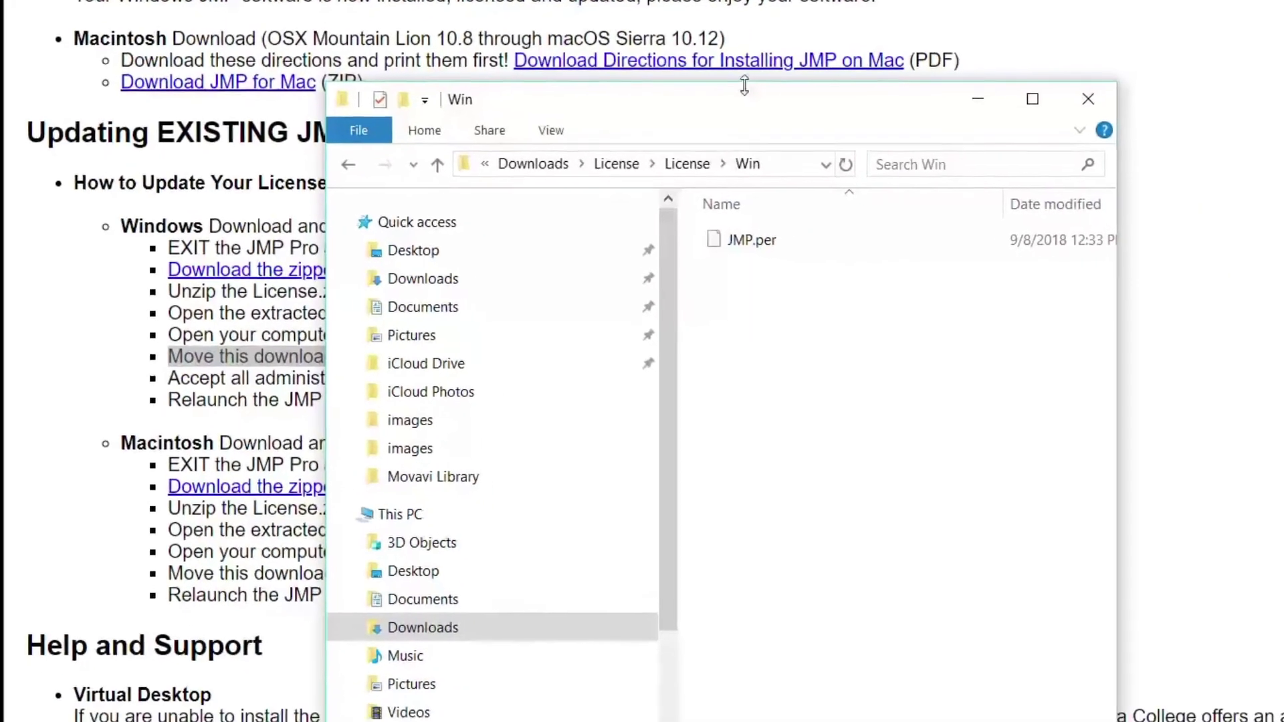
pyautogui.moveTo(680, 124); pyautogui.dragTo(1244, 68)
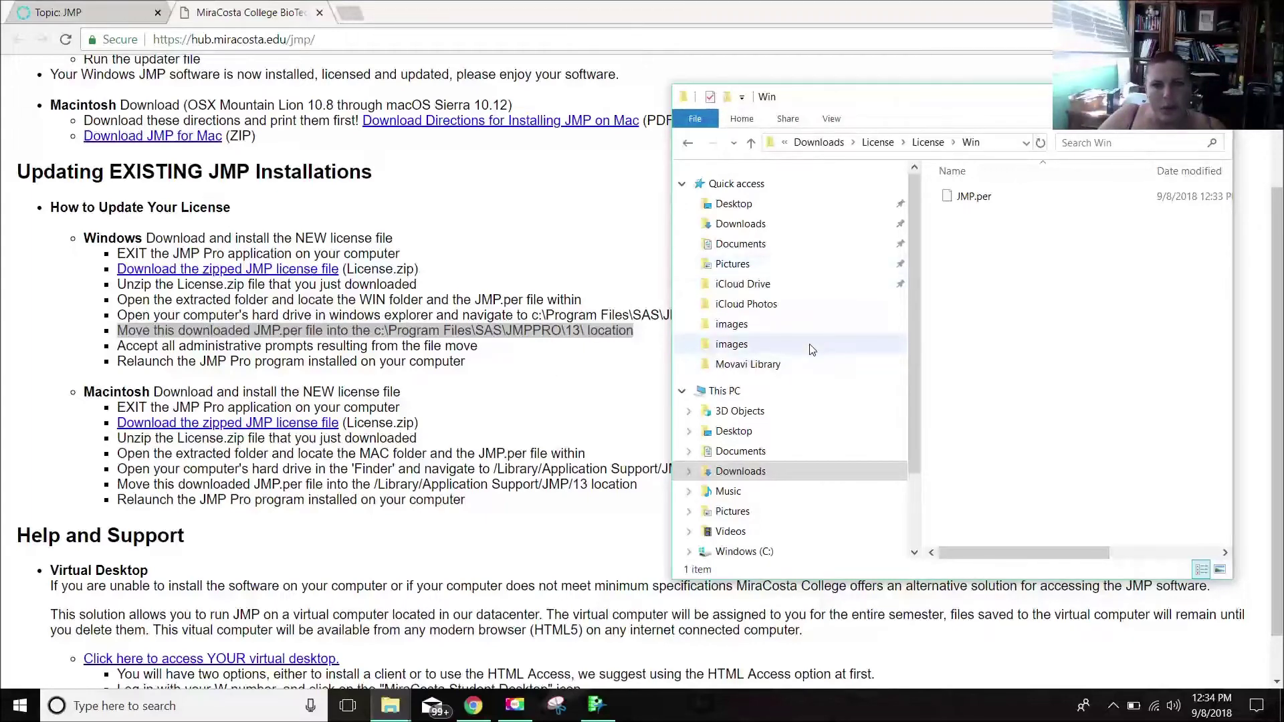
# Browse from Windows (C:) through Program Files and SAS into the JMPPRO folder
pyautogui.scroll(-1, 782, 414)
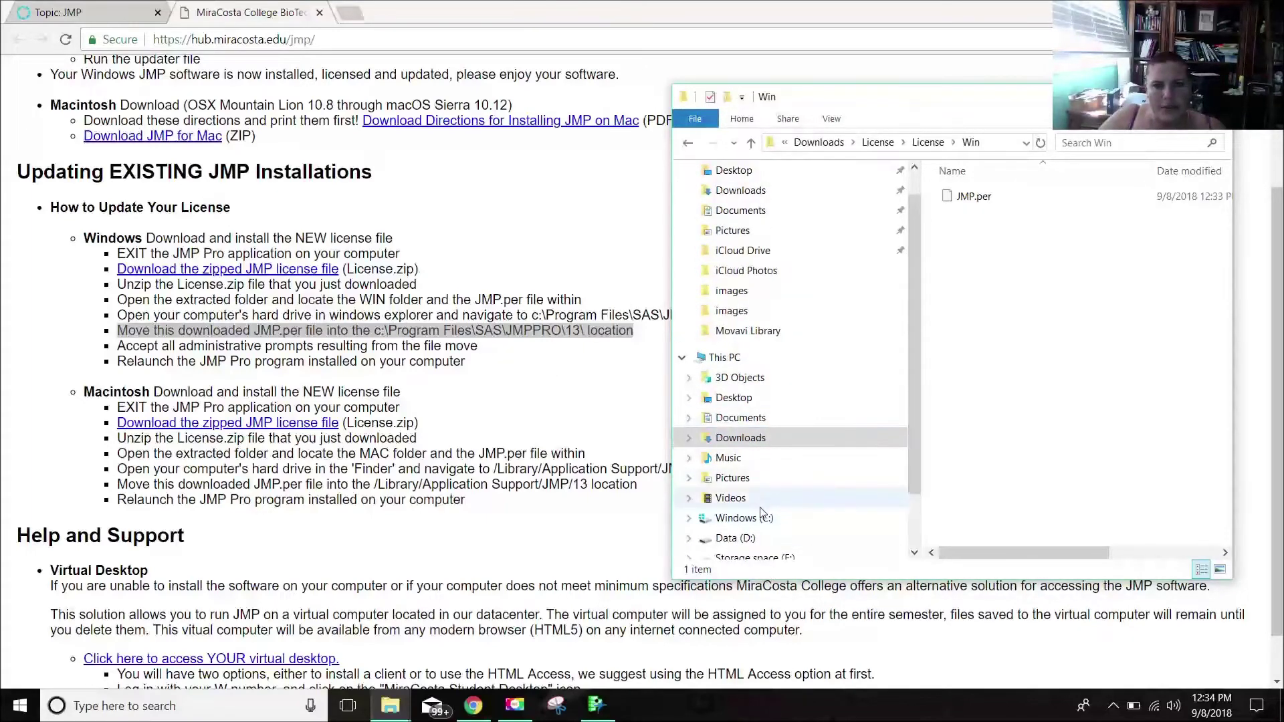
pyautogui.click(762, 516)
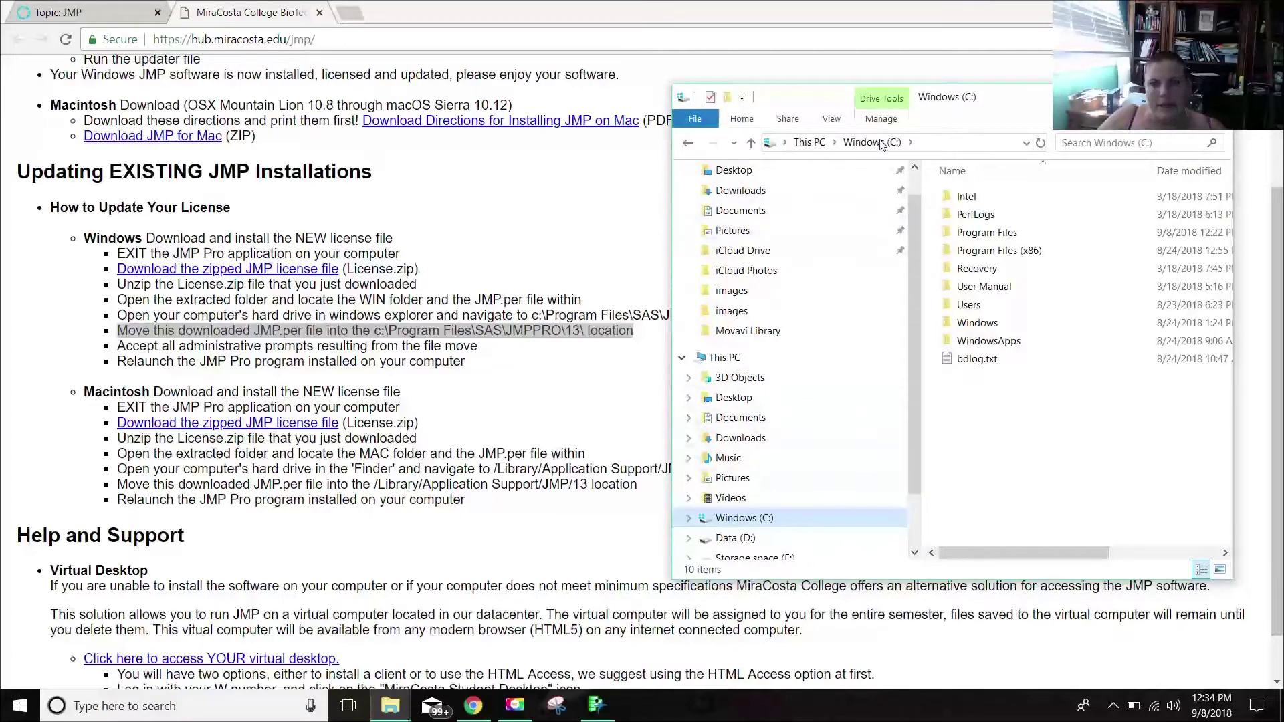
pyautogui.doubleClick(987, 232)
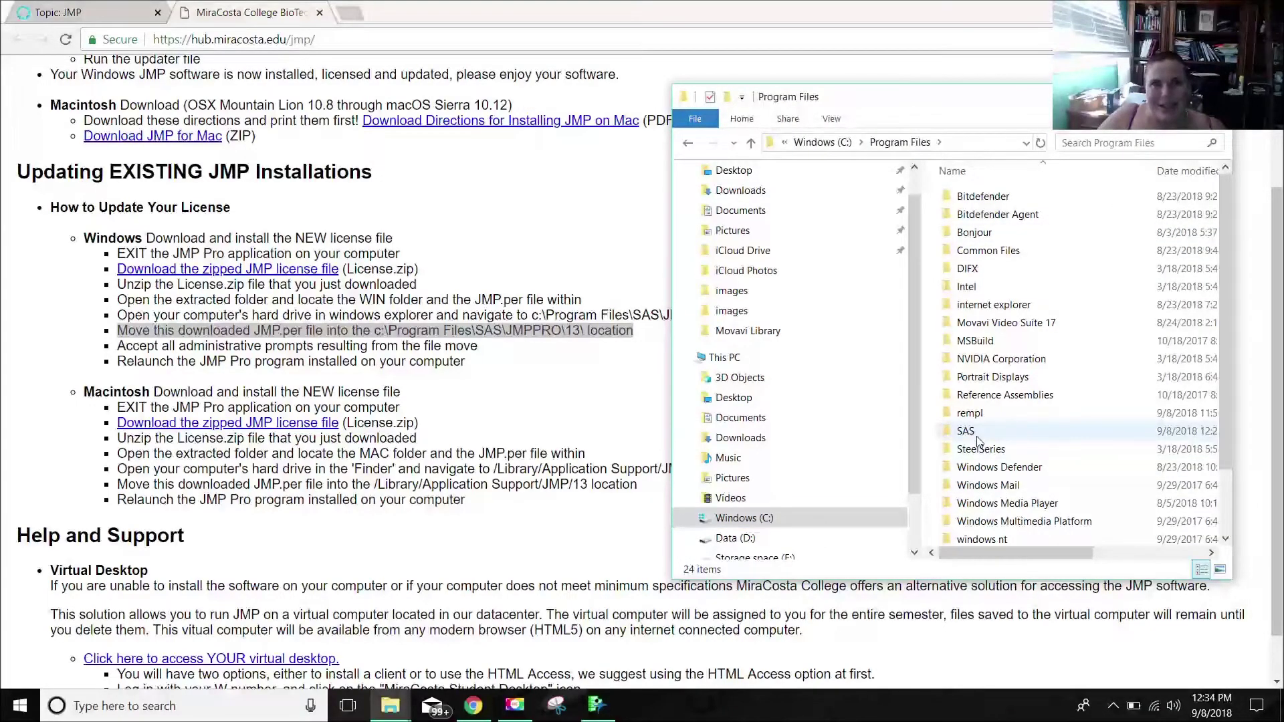
pyautogui.moveTo(978, 441)
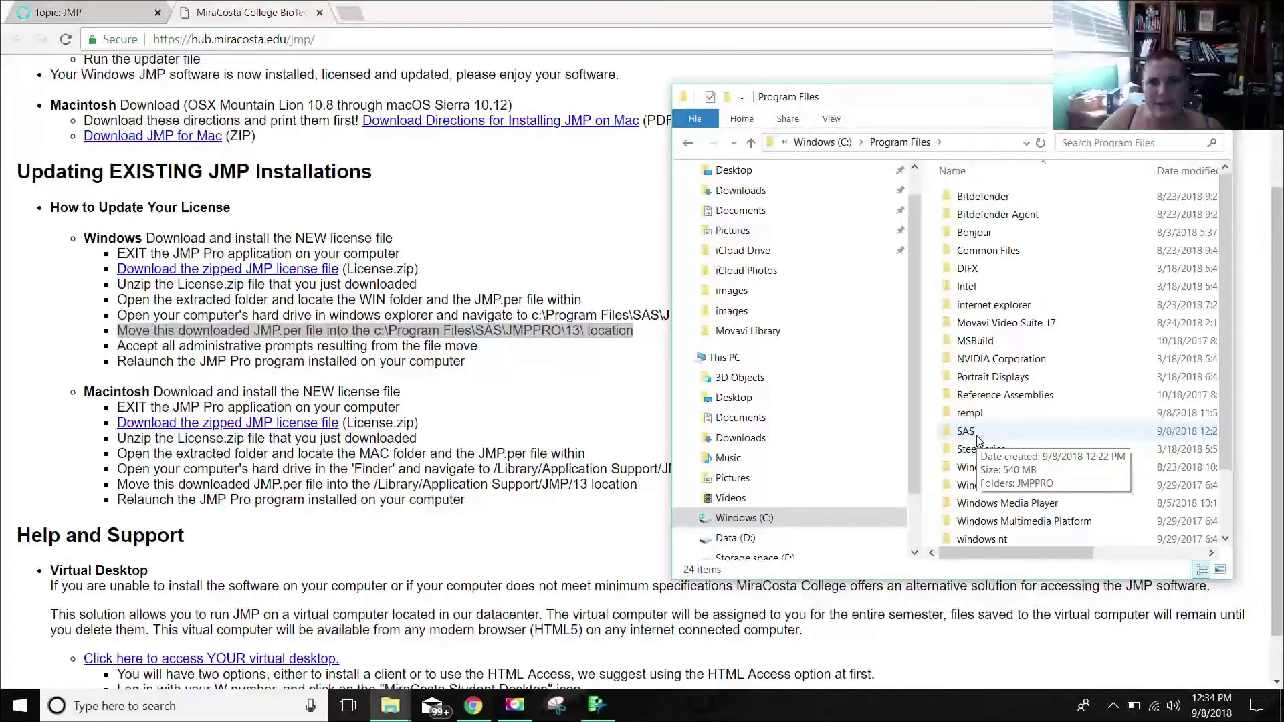
pyautogui.doubleClick(976, 435)
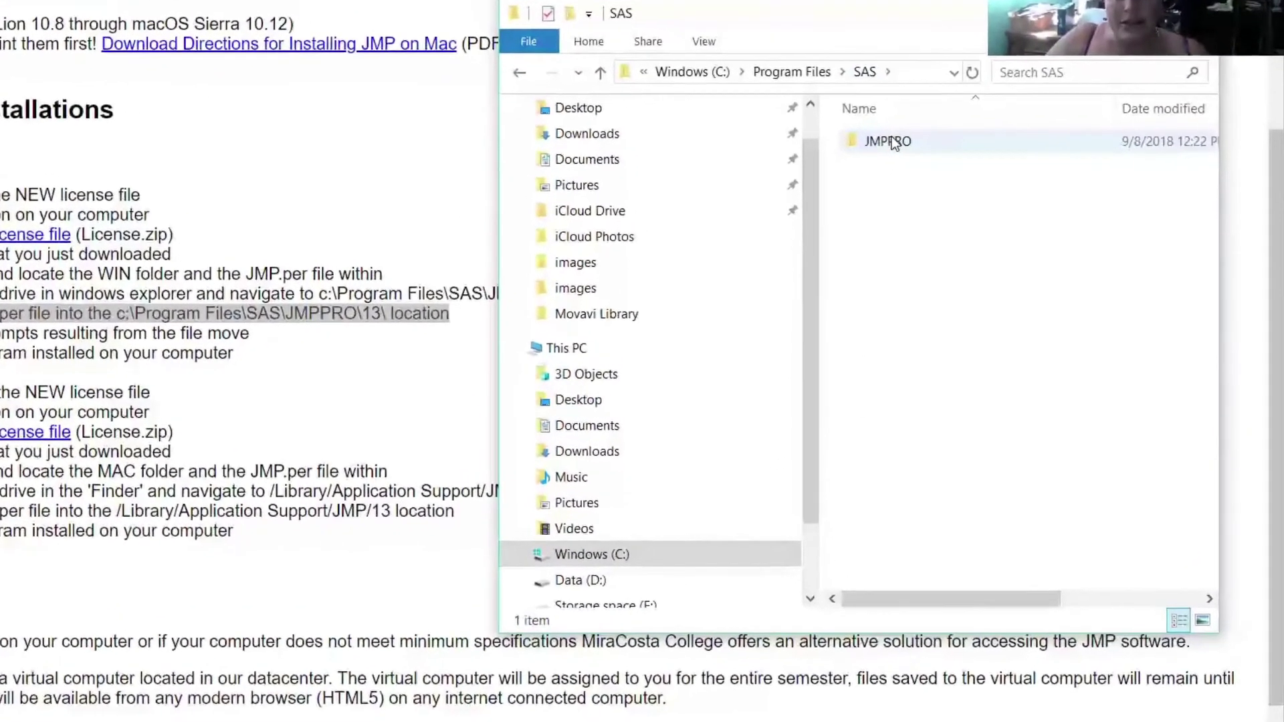
pyautogui.doubleClick(861, 121)
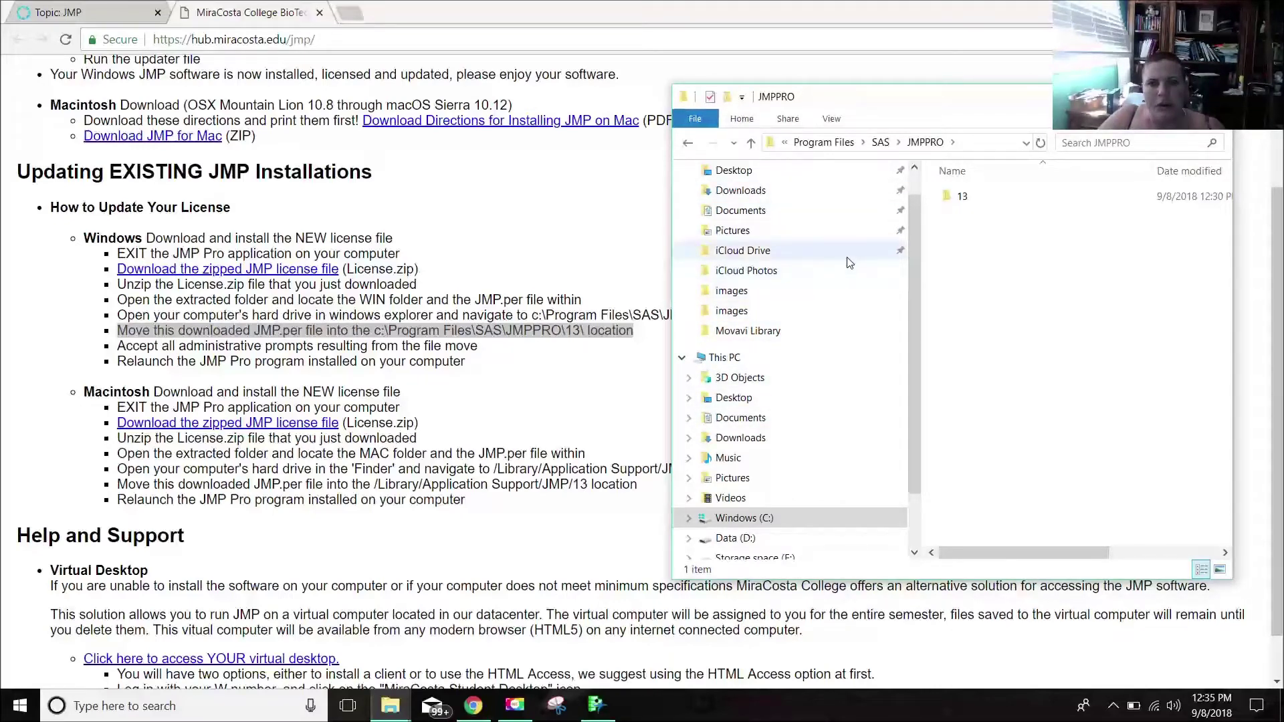
# Navigate from Downloads into the License > License > Win folder
pyautogui.click(779, 191)
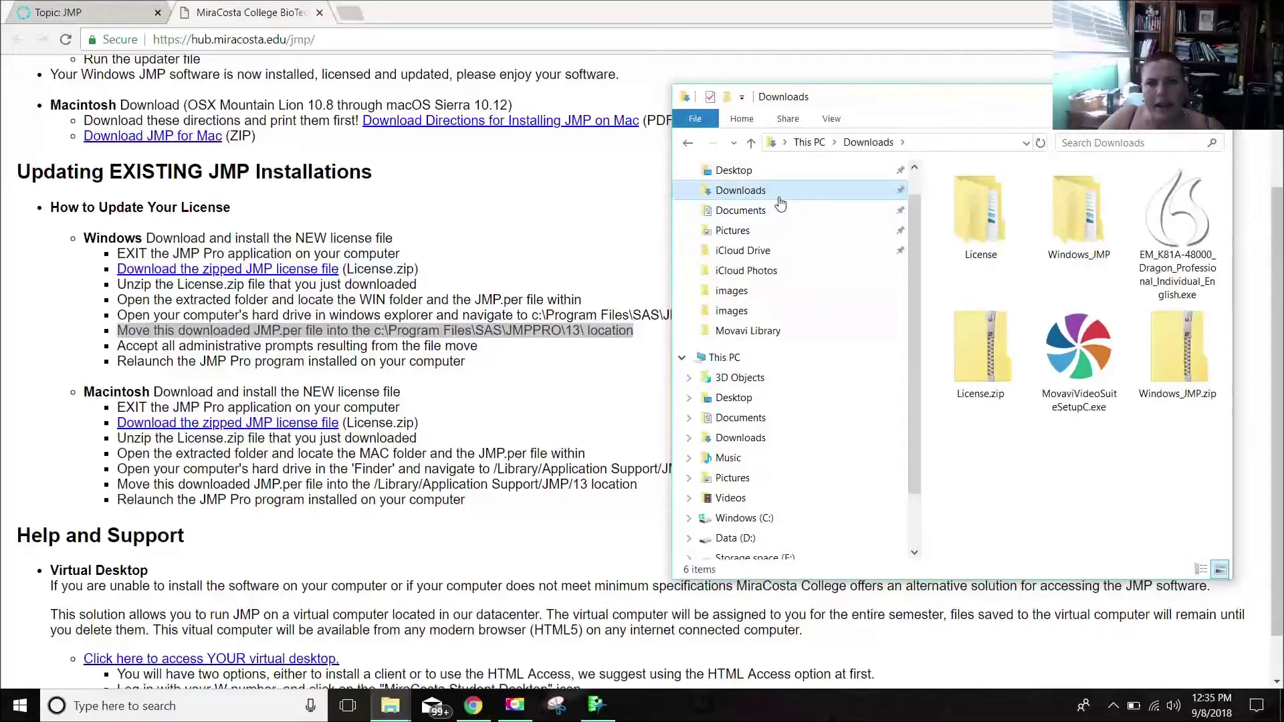
pyautogui.doubleClick(991, 208)
pyautogui.doubleClick(970, 197)
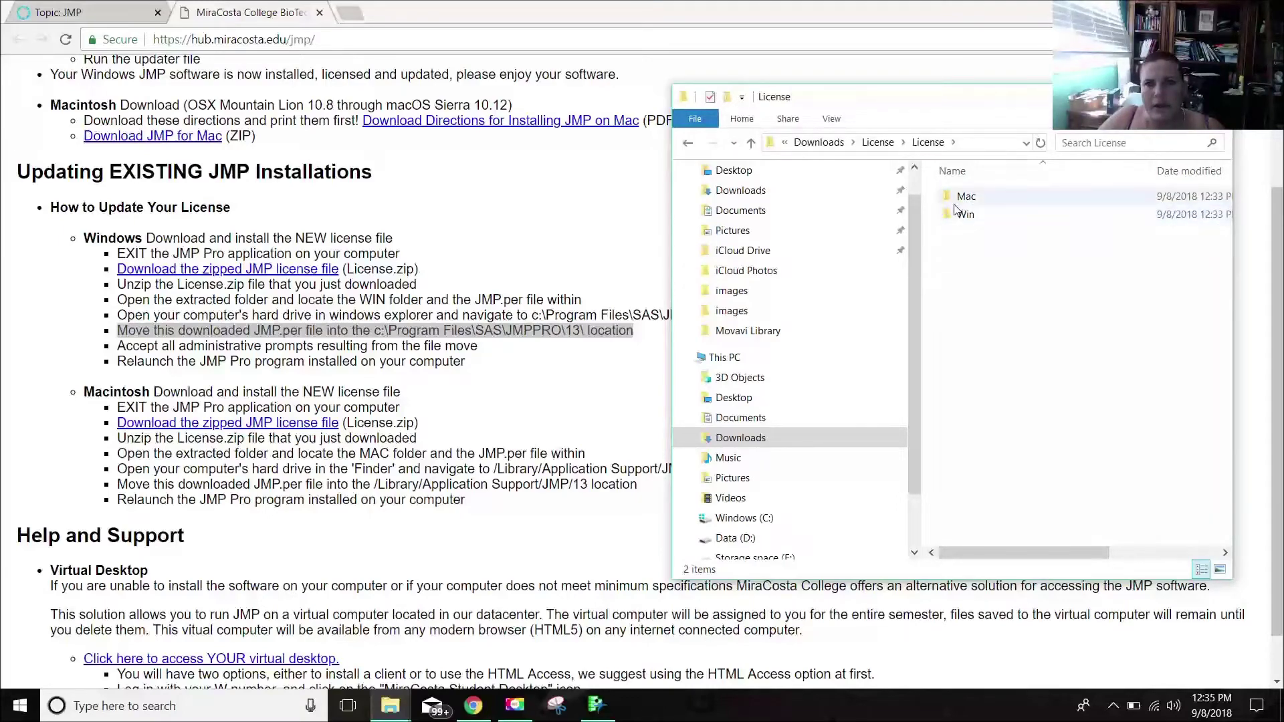
pyautogui.click(954, 217)
pyautogui.doubleClick(954, 216)
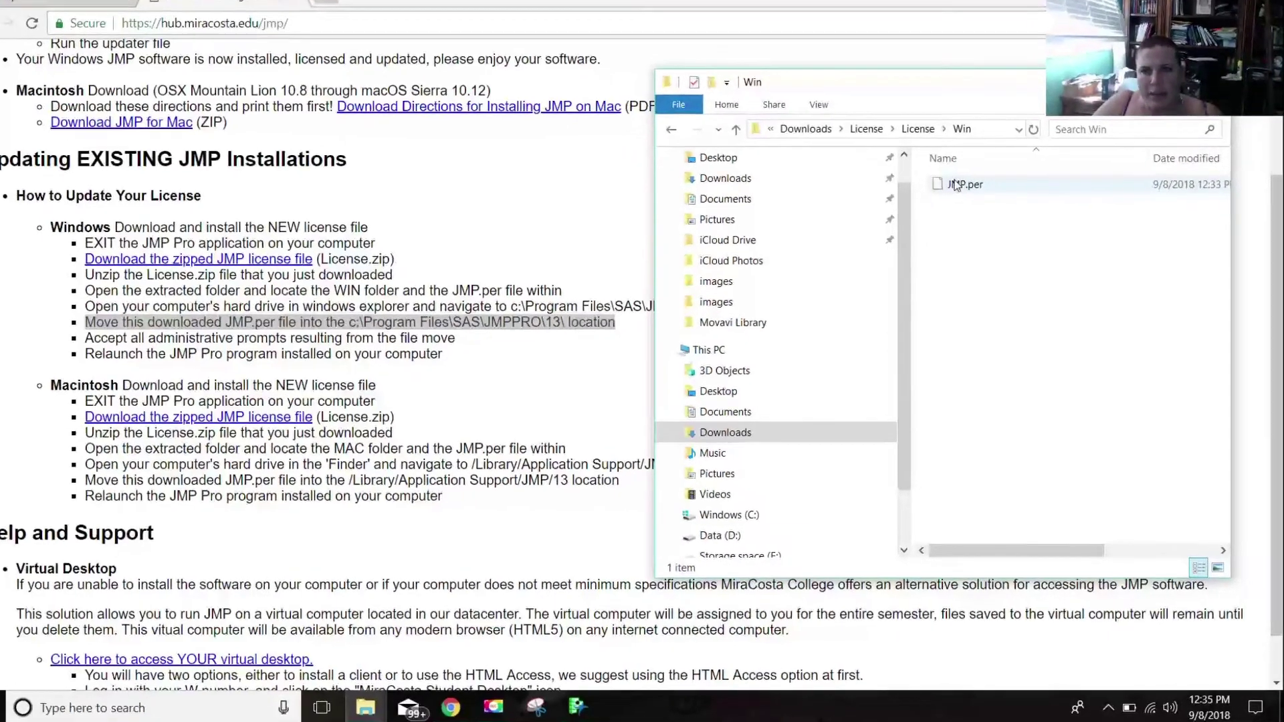
# Drag JMP.per onto the JMPPRO 13 folder, then dismiss the Replace or Skip Files prompt
pyautogui.click(964, 200)
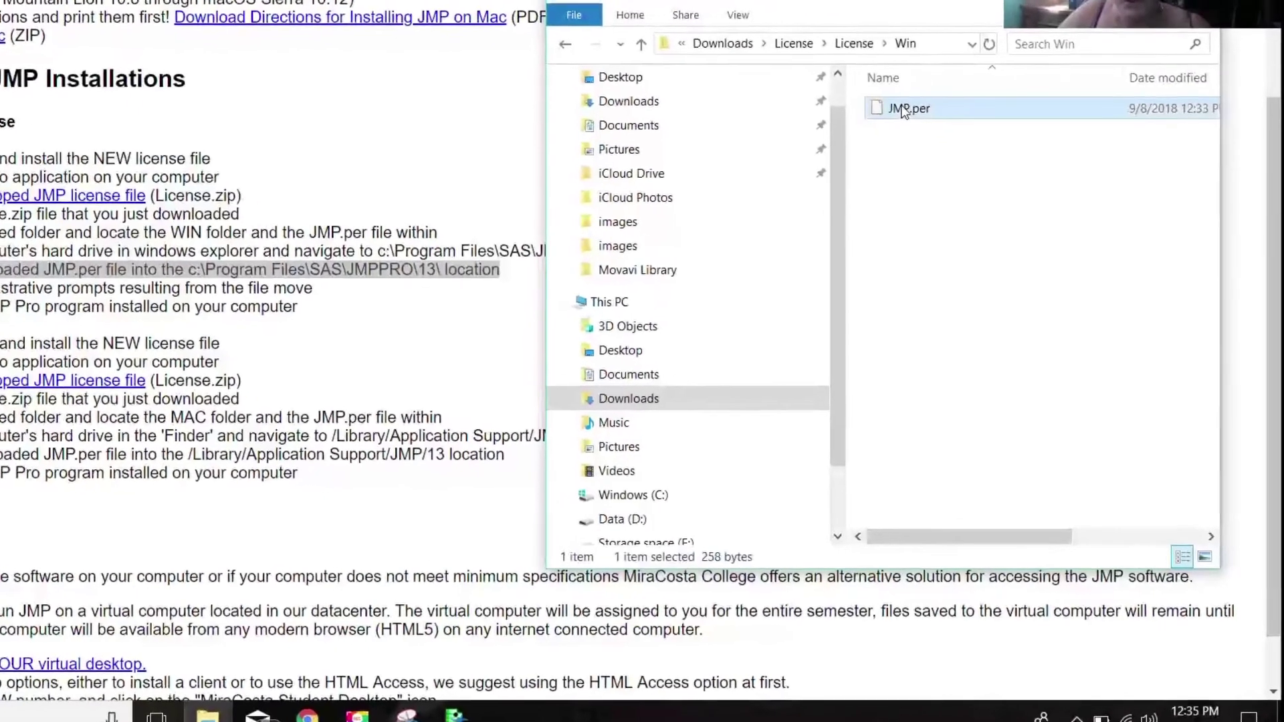
pyautogui.moveTo(896, 109); pyautogui.dragTo(741, 485)
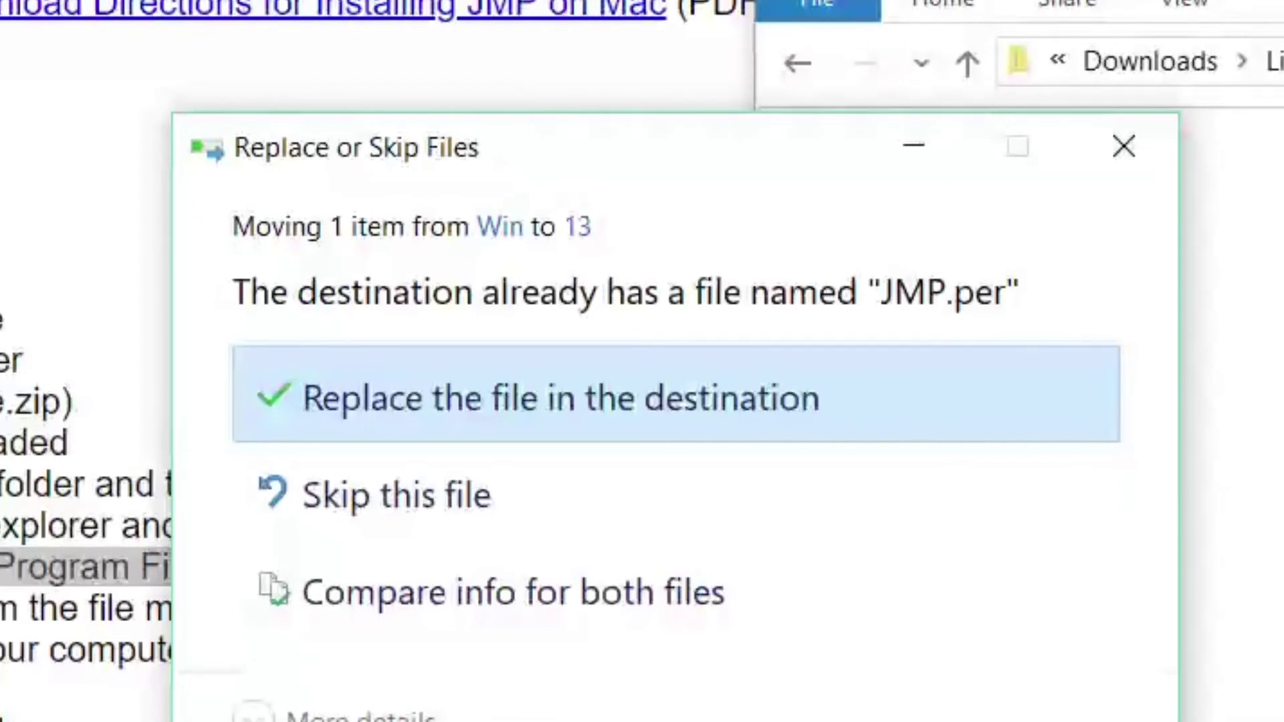
pyautogui.click(1140, 146)
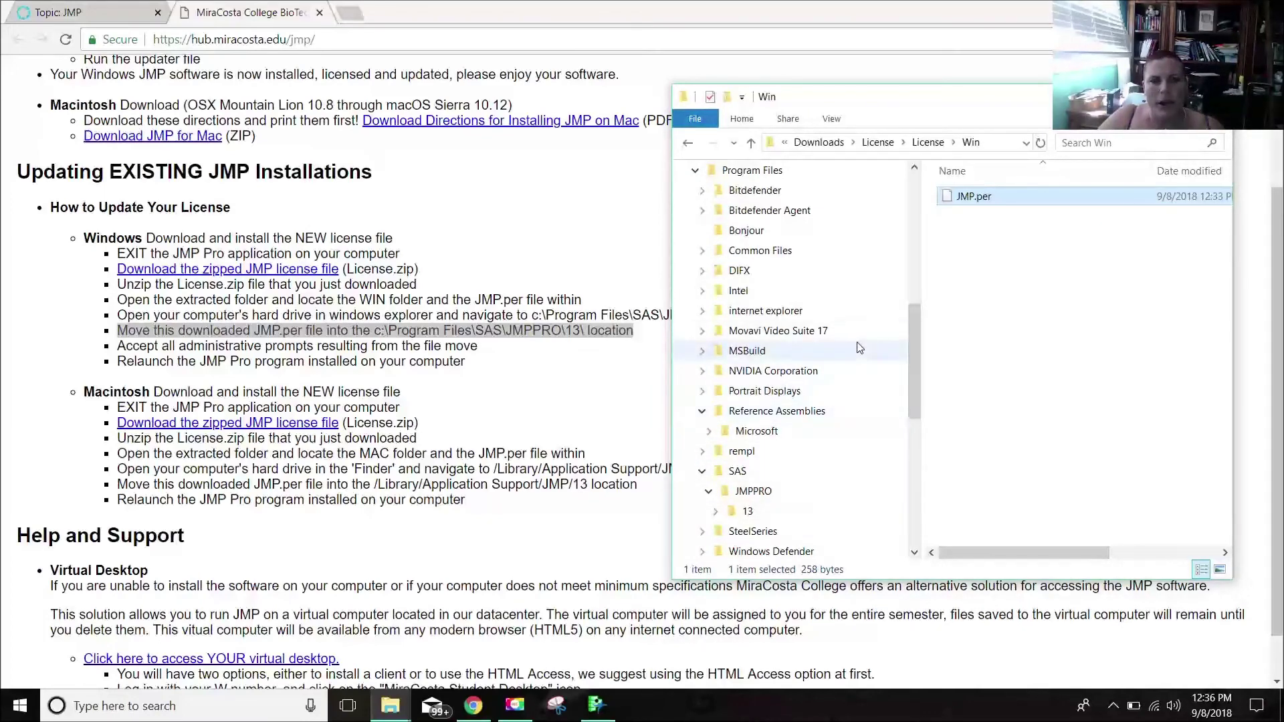
# Bring Chrome's MiraCosta JMP page with the Windows license-update steps in front of Explorer
pyautogui.click(1155, 96)
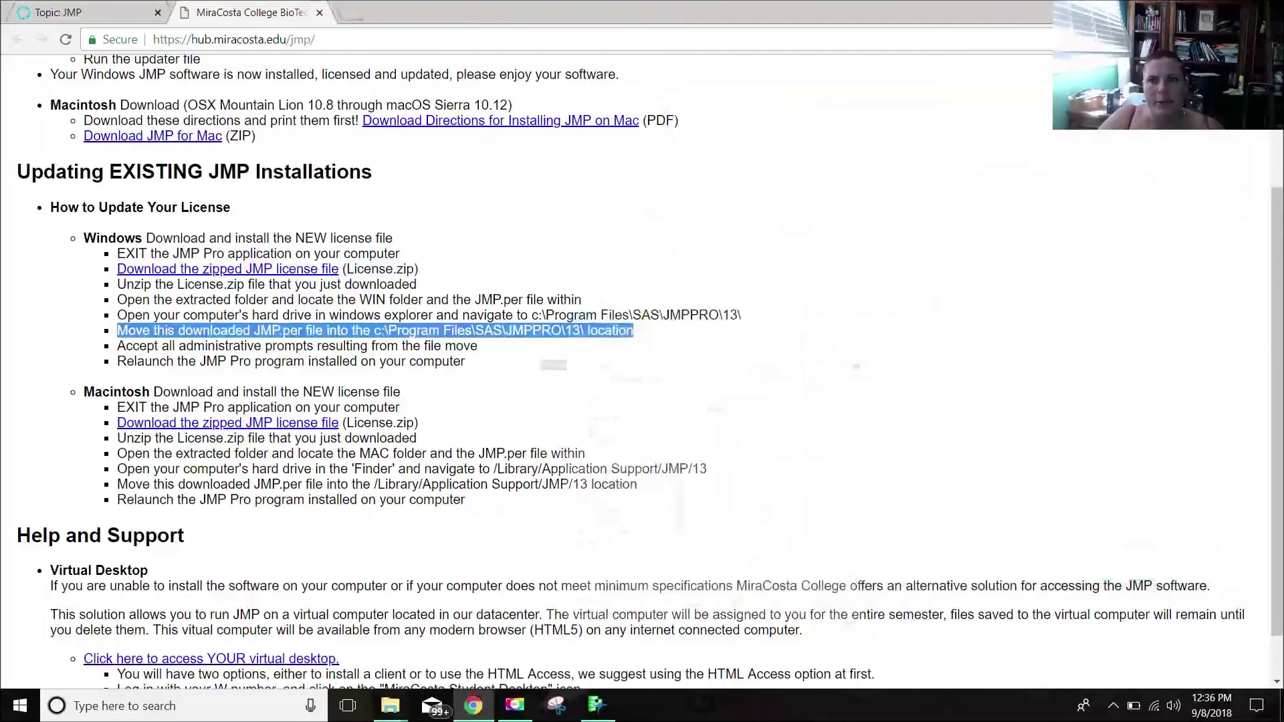